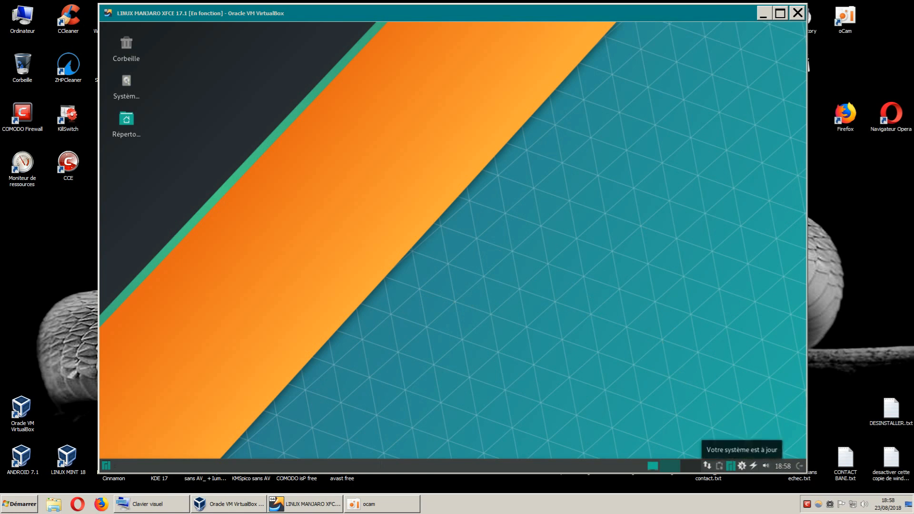
Open the package manager, move its window higher and enlarge it to show more of the package list.
click(730, 465)
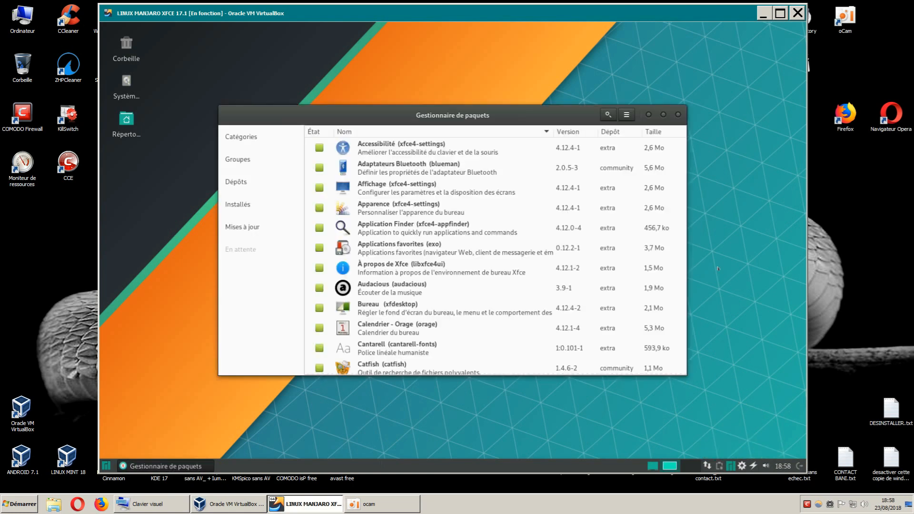
drag(531, 118, 475, 47)
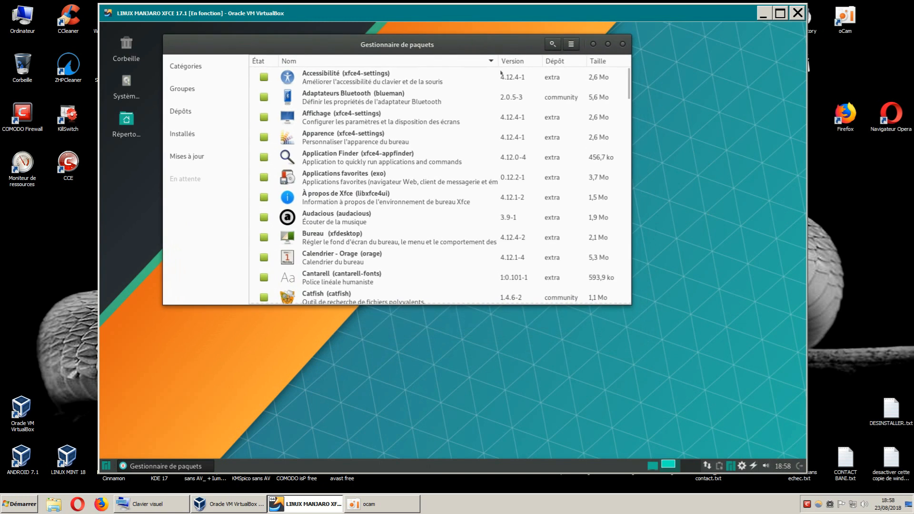
drag(631, 305, 739, 443)
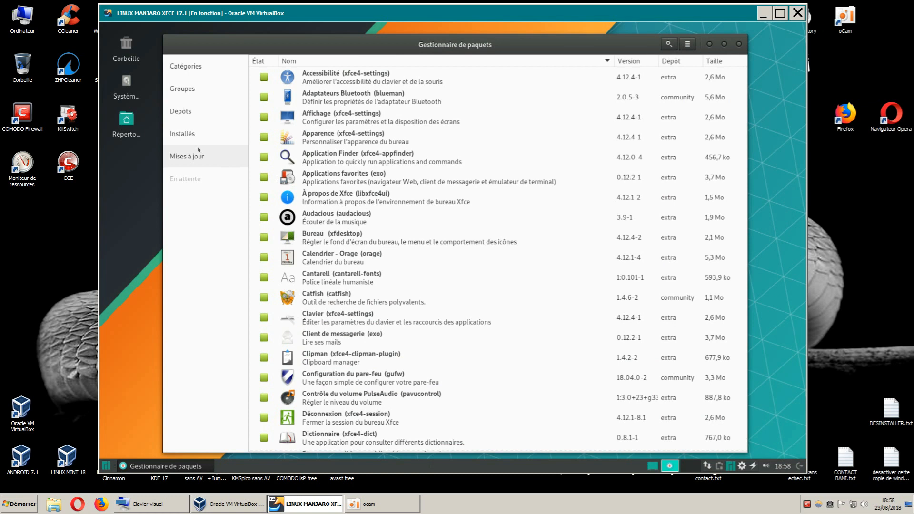
Examine the list of installed packages and the actions offered for the Dictionnaire (xfce4-dict) package.
scroll(724, 202, down, 15)
scroll(727, 210, down, 10)
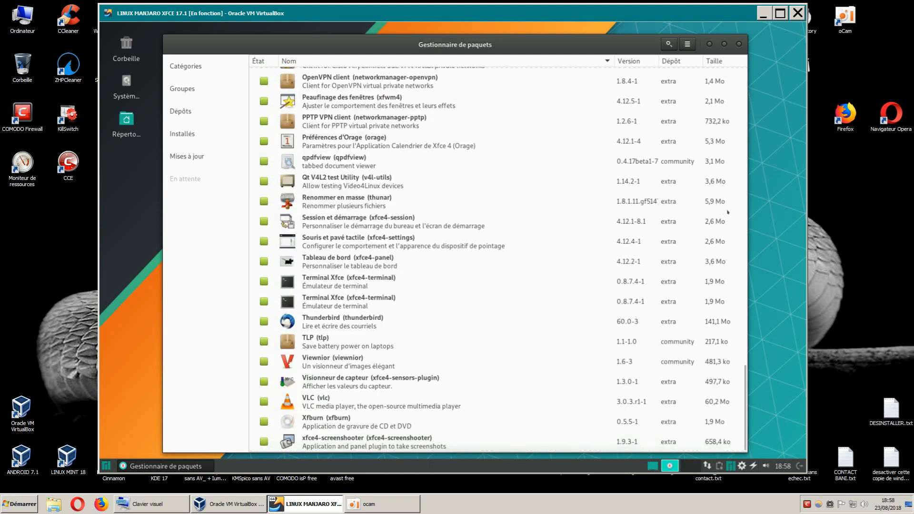
scroll(727, 212, up, 10)
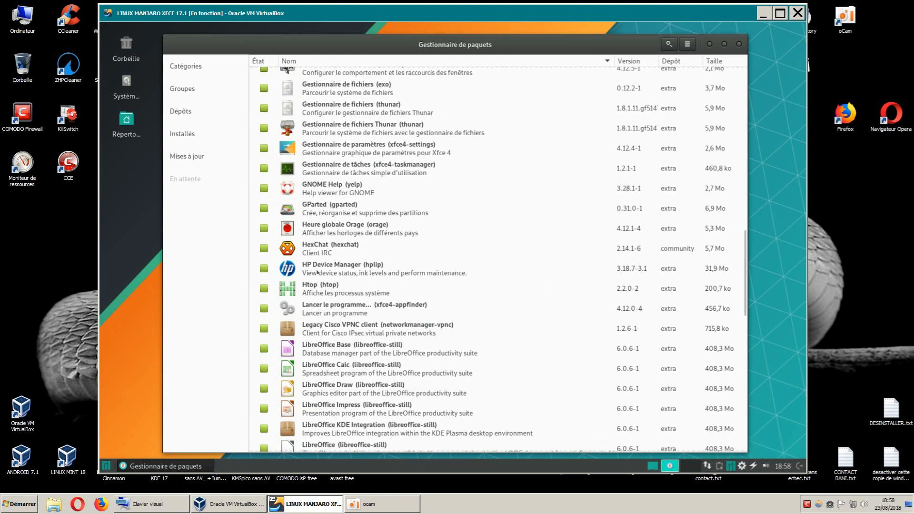
scroll(560, 241, up, 7)
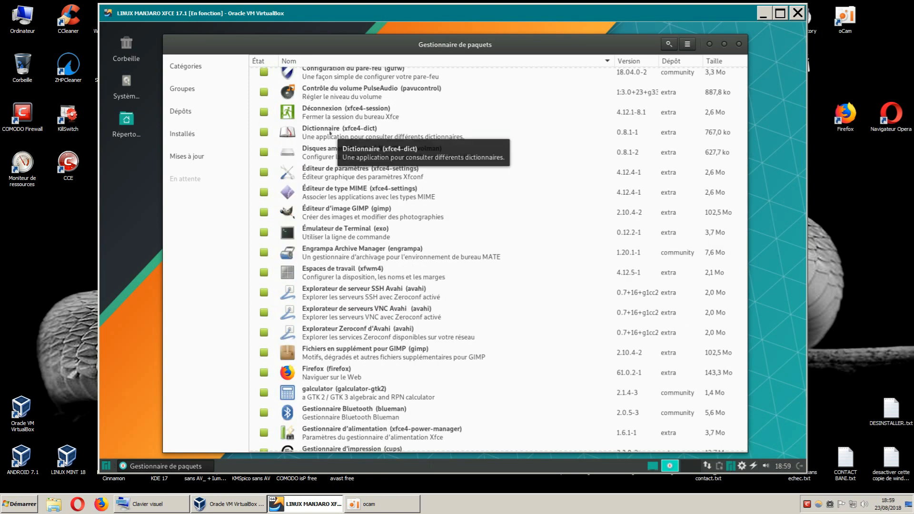
right_click(330, 133)
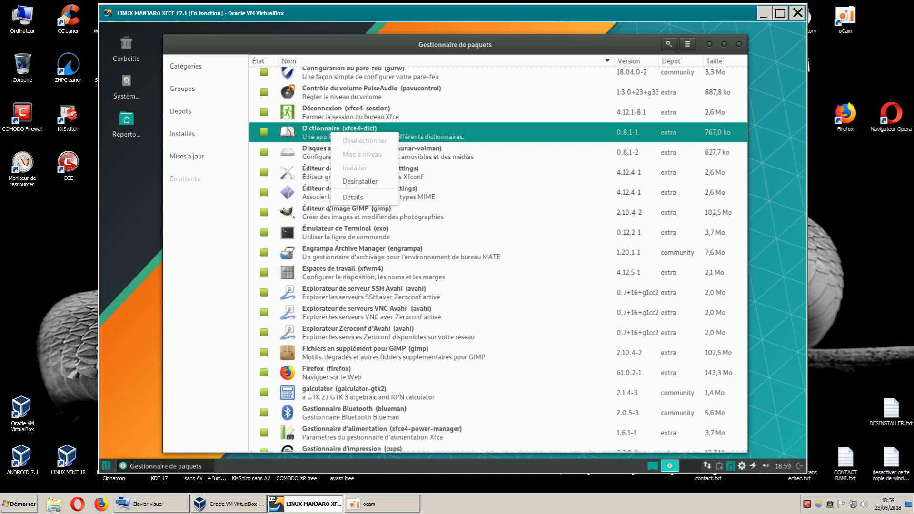
click(802, 196)
scroll(480, 163, up, 5)
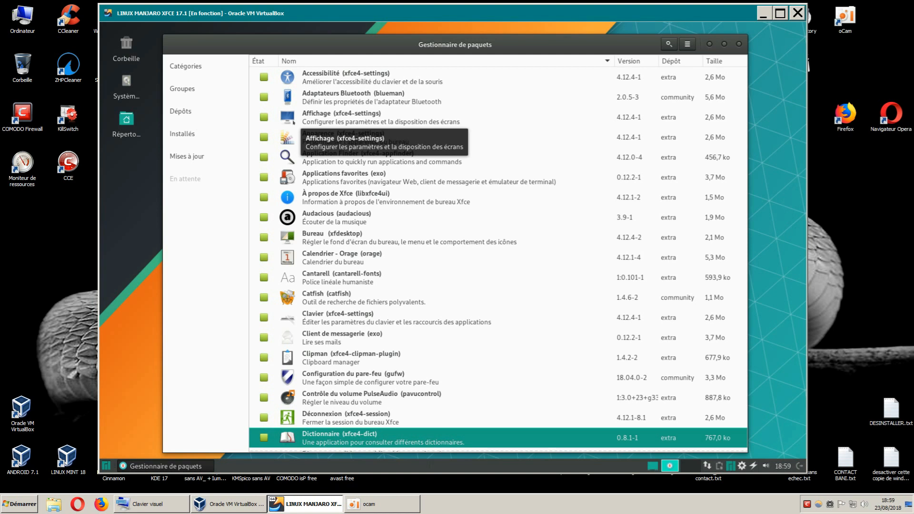
drag(377, 47, 372, 35)
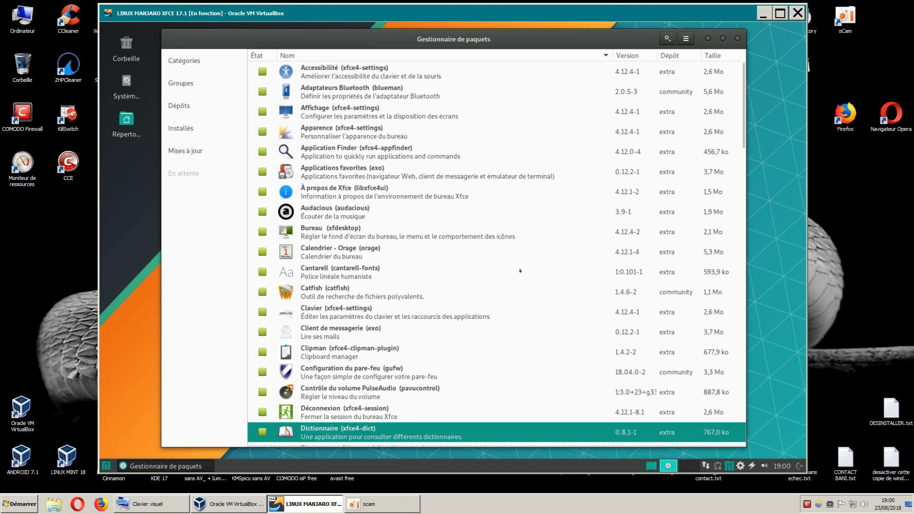
Mark the Catfish package for uninstallation and cancel the pending operation.
right_click(335, 296)
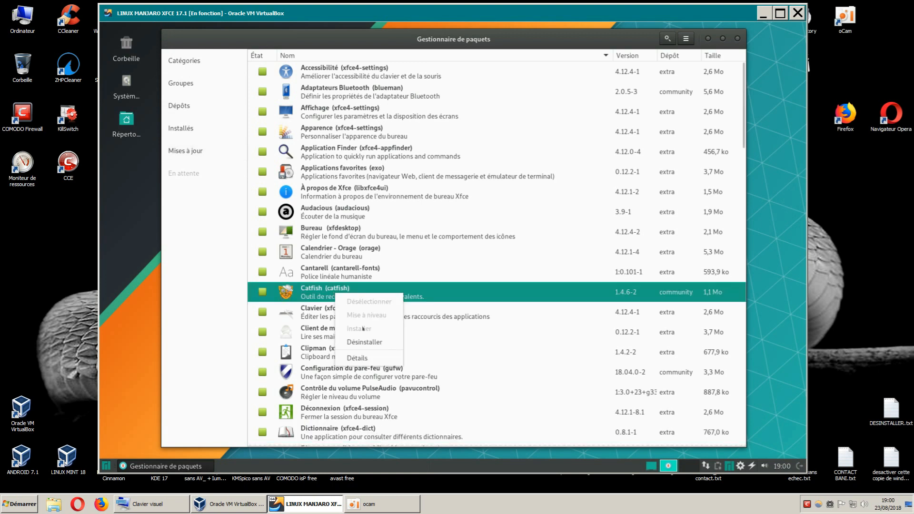
click(361, 340)
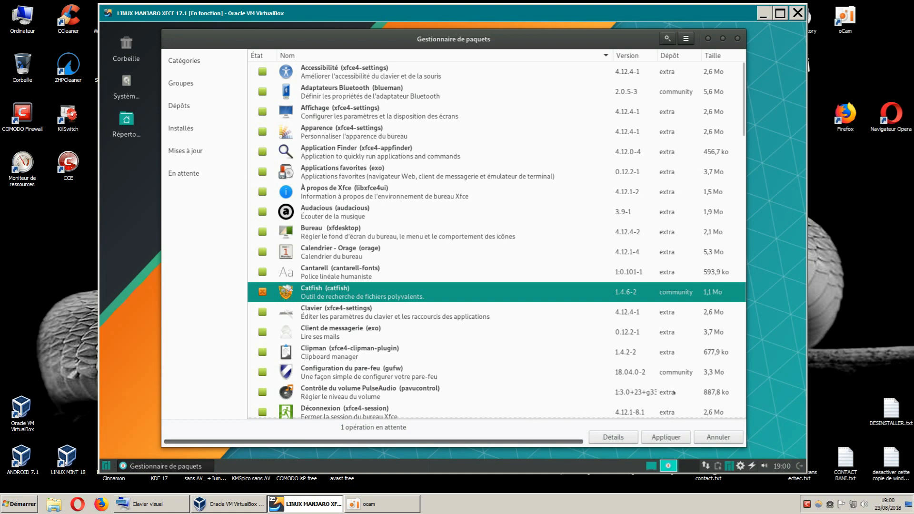
click(719, 437)
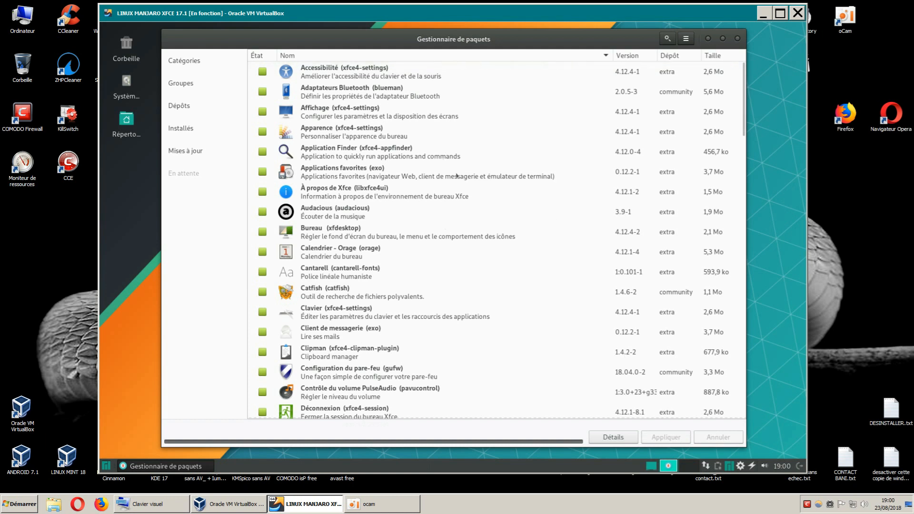
Uninstall the Adaptateurs Bluetooth (blueman) package, validating the transaction and authenticating with the account password.
right_click(360, 98)
click(384, 146)
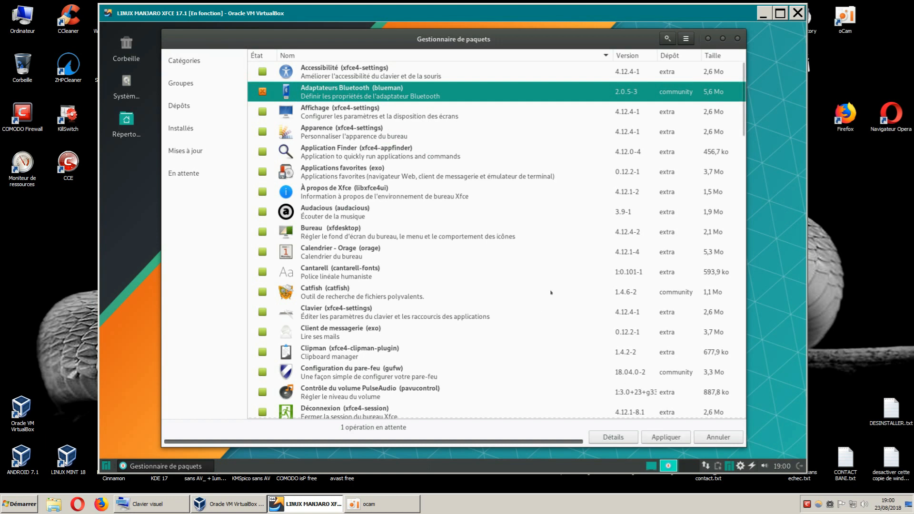
click(670, 436)
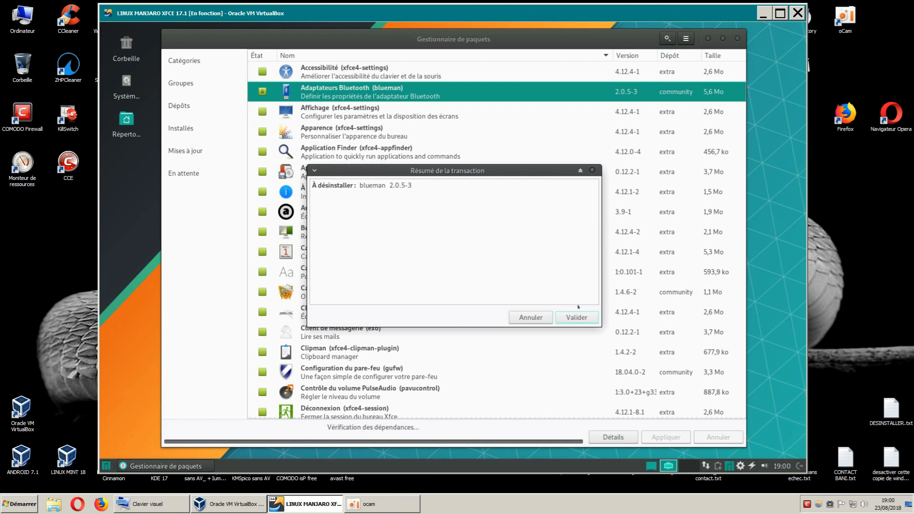
click(576, 317)
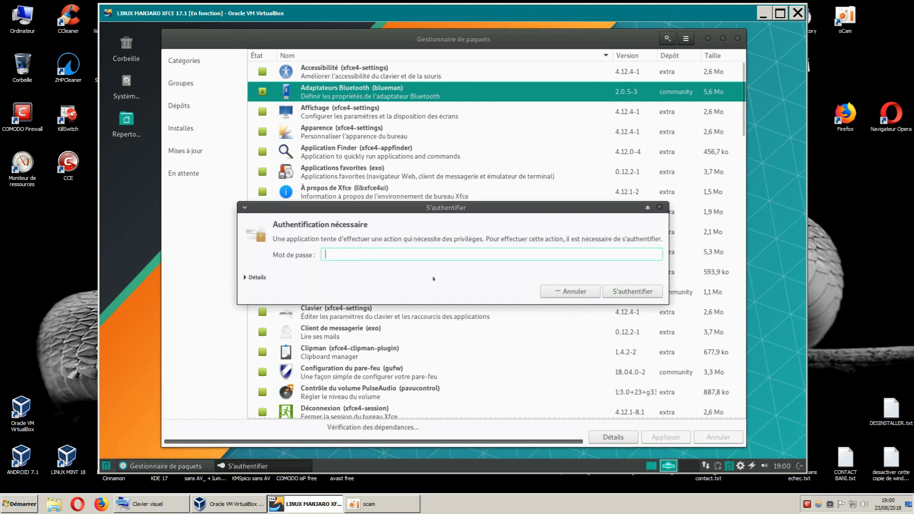
text(•••••)
key(Return)
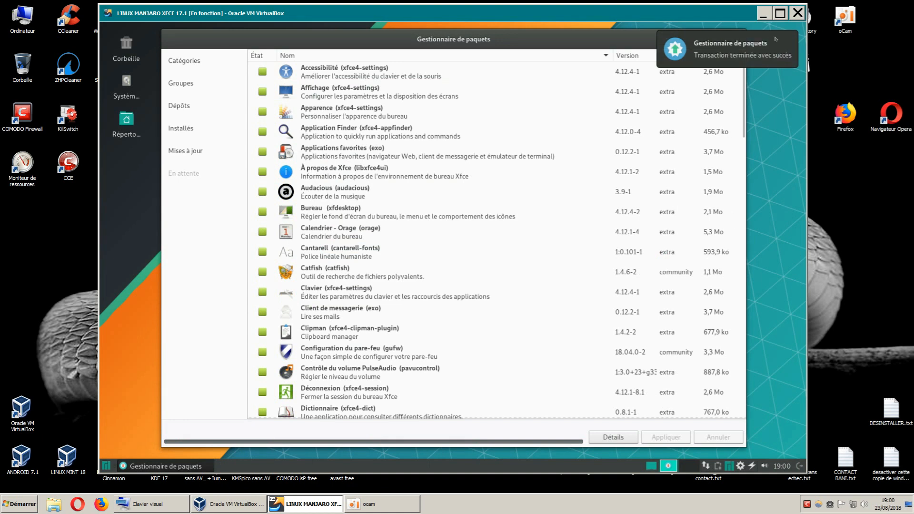
click(754, 50)
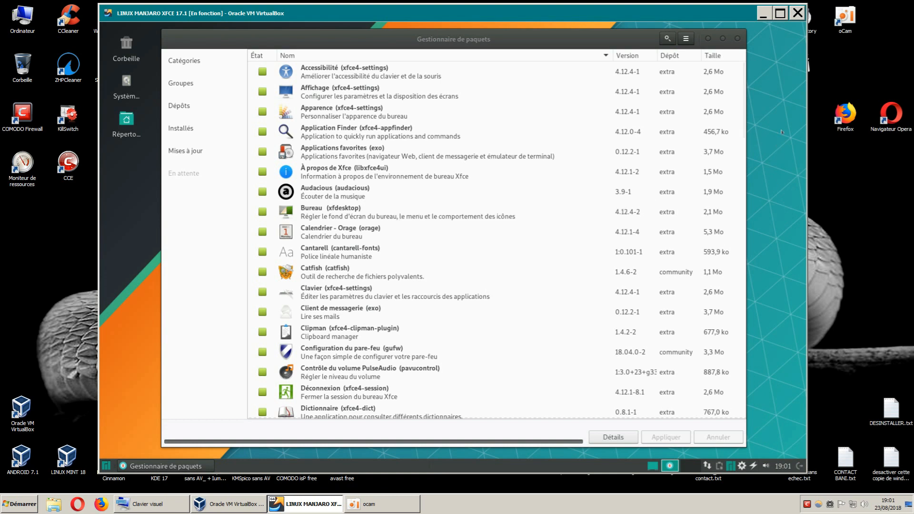
Close the package manager window.
scroll(778, 148, down, 1)
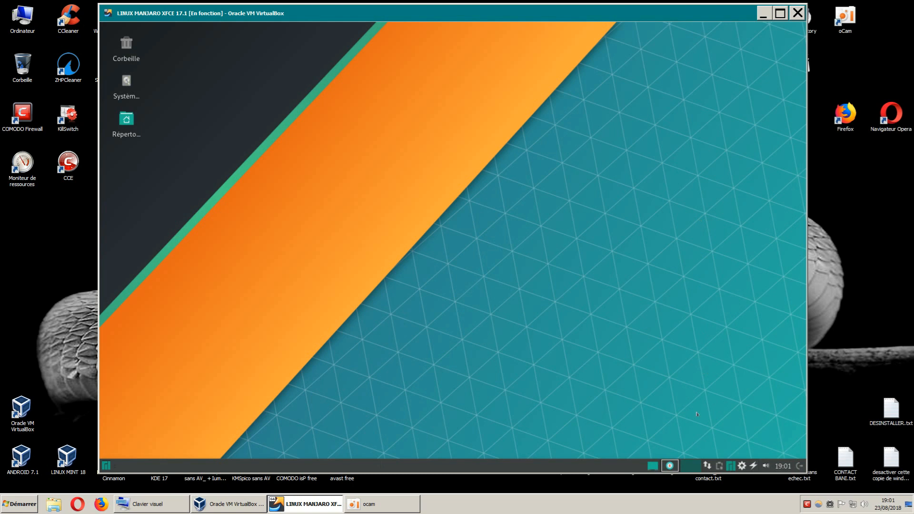
scroll(704, 376, up, 1)
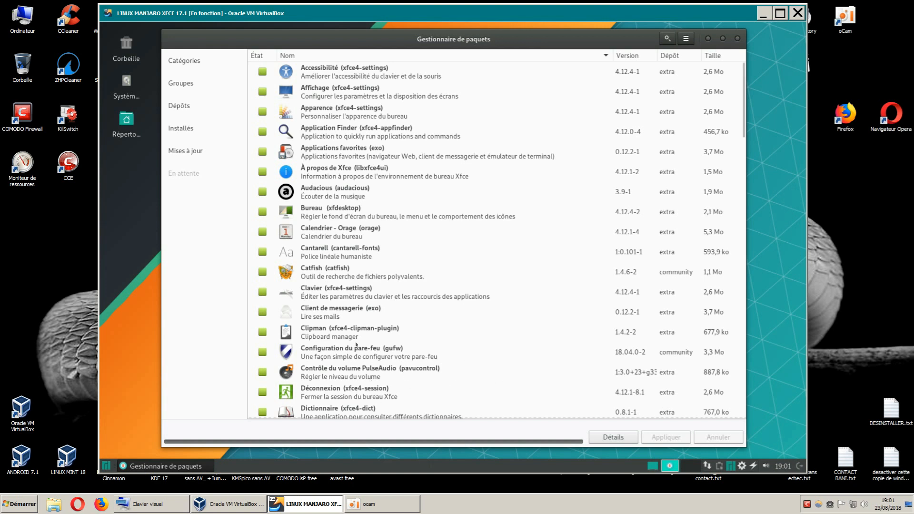
click(736, 39)
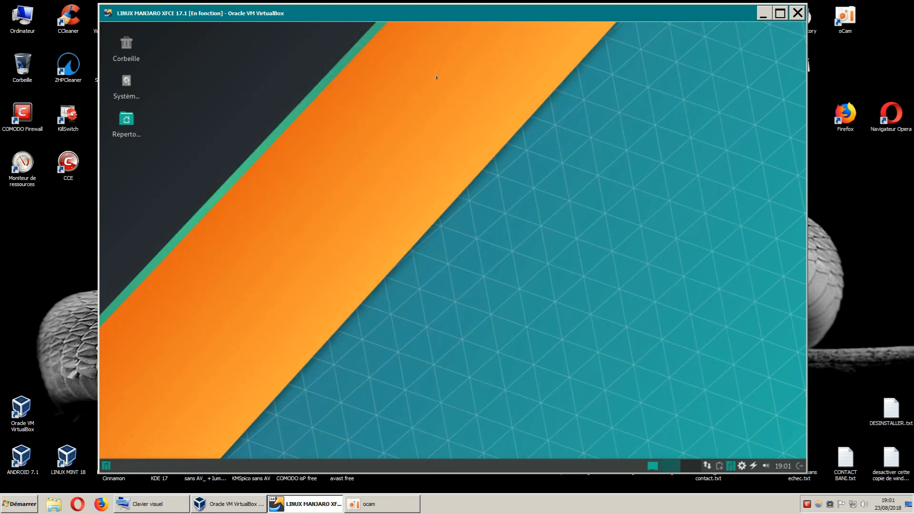
View the general properties of the desktop folder and close the properties dialog.
click(107, 465)
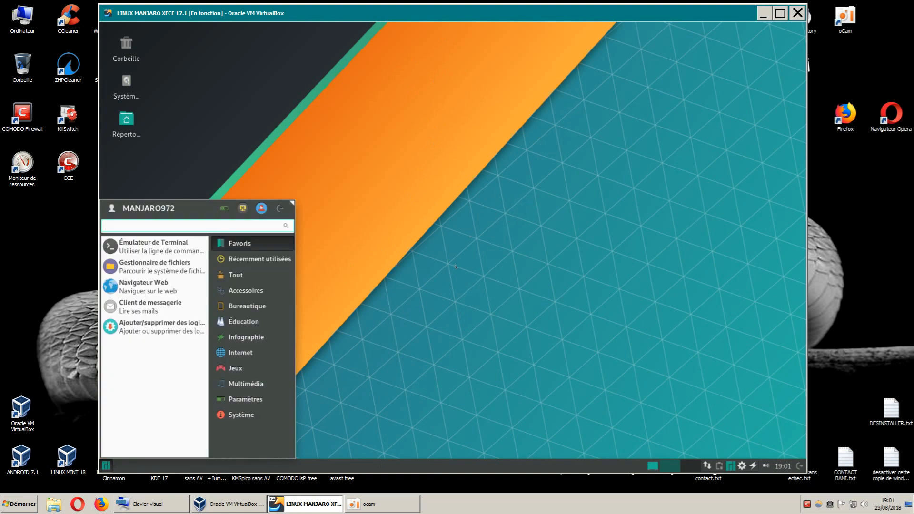
click(467, 222)
right_click(486, 214)
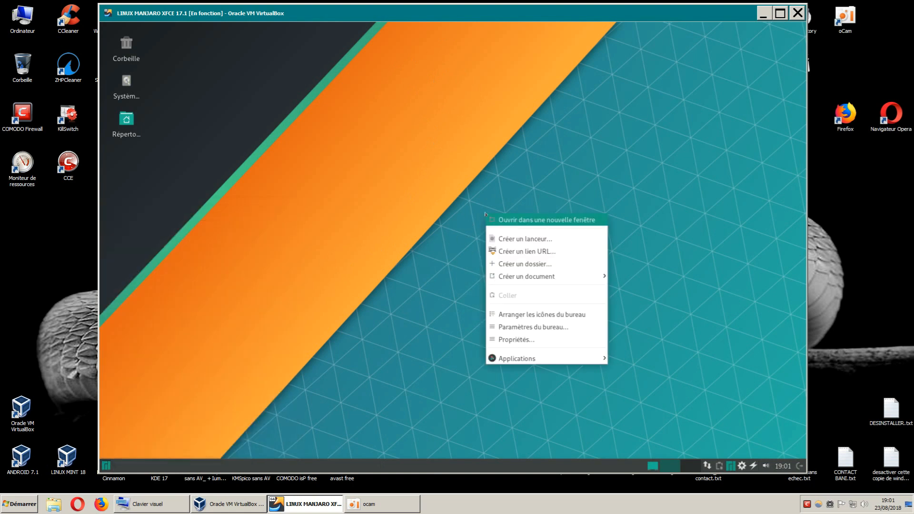
click(523, 339)
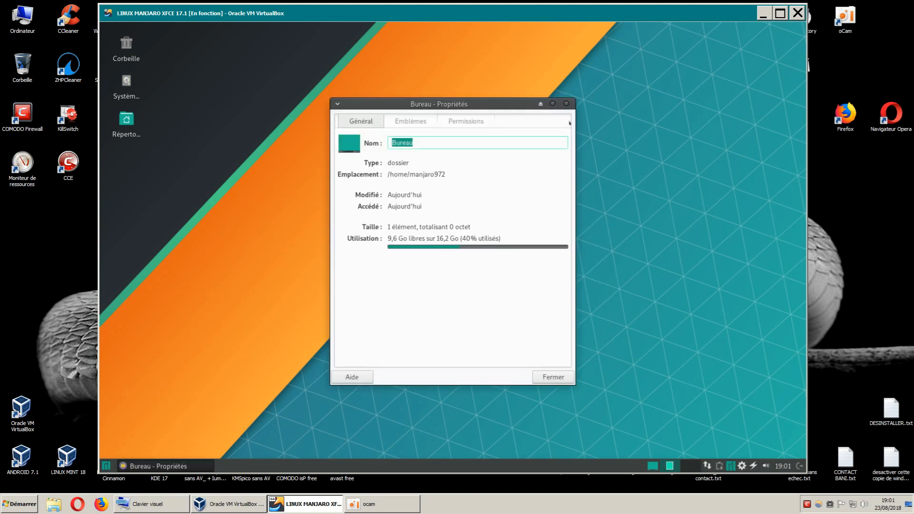
click(565, 104)
right_click(504, 145)
click(157, 463)
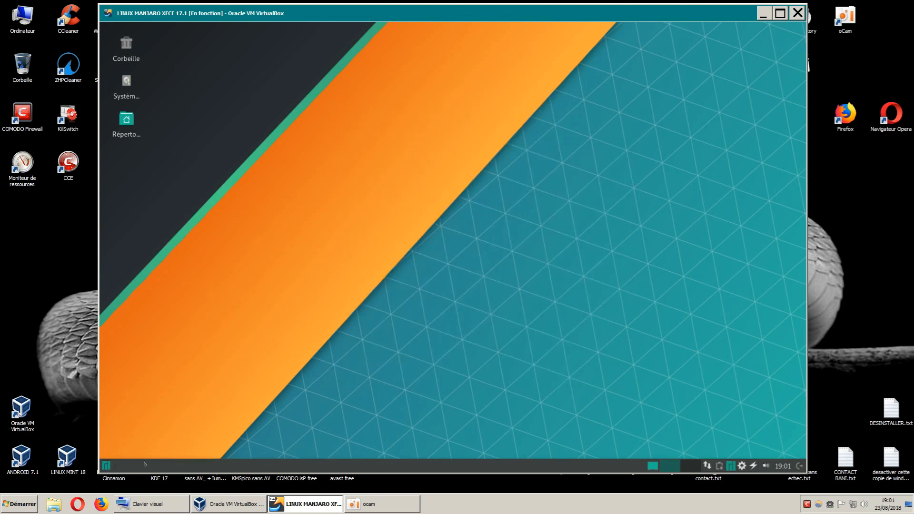
Enlarge the applications menu and look through its Paramètres, Bureautique, Éducation and Infographie categories.
click(105, 464)
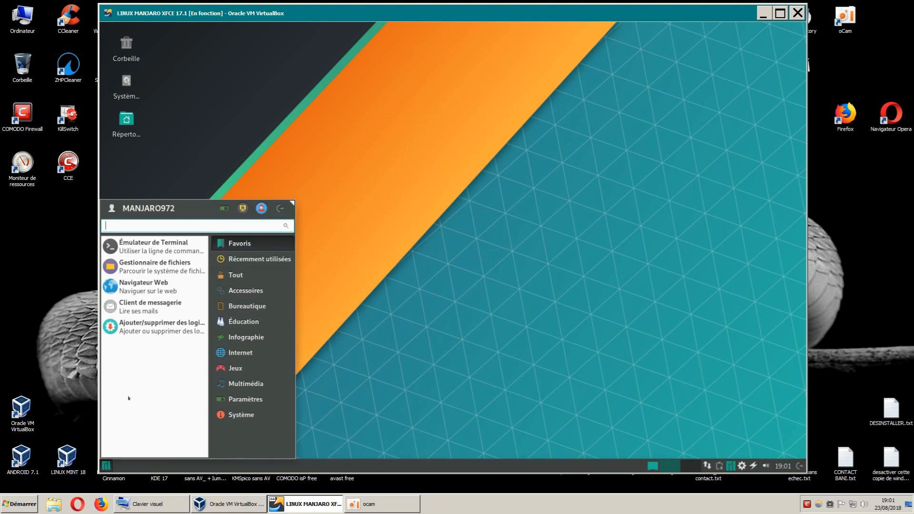
drag(292, 202, 421, 134)
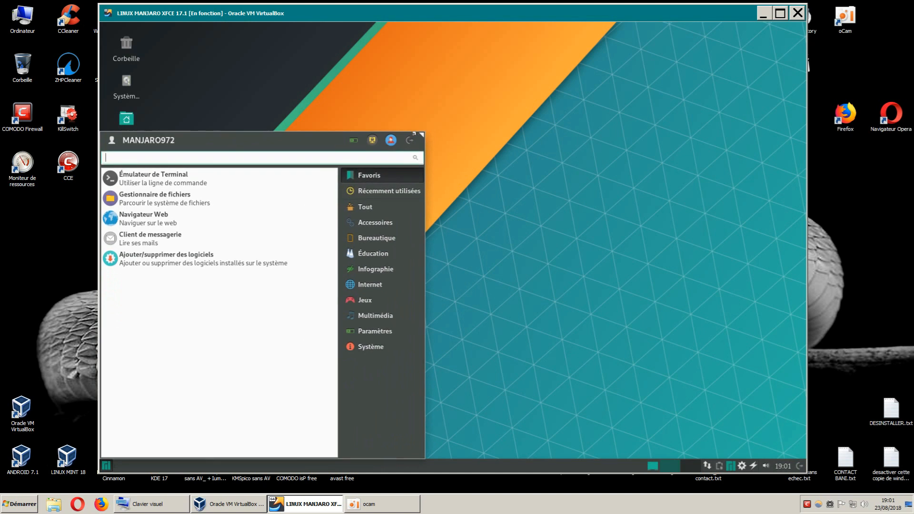
click(369, 331)
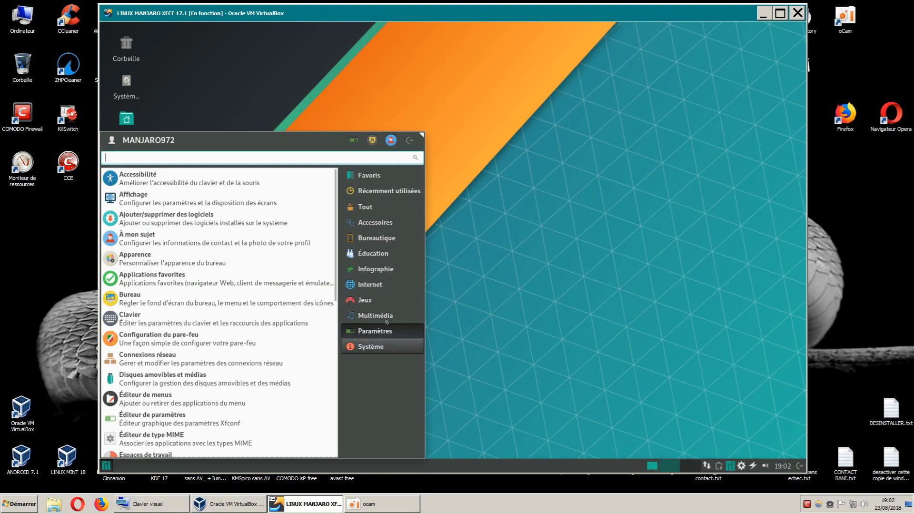
click(380, 239)
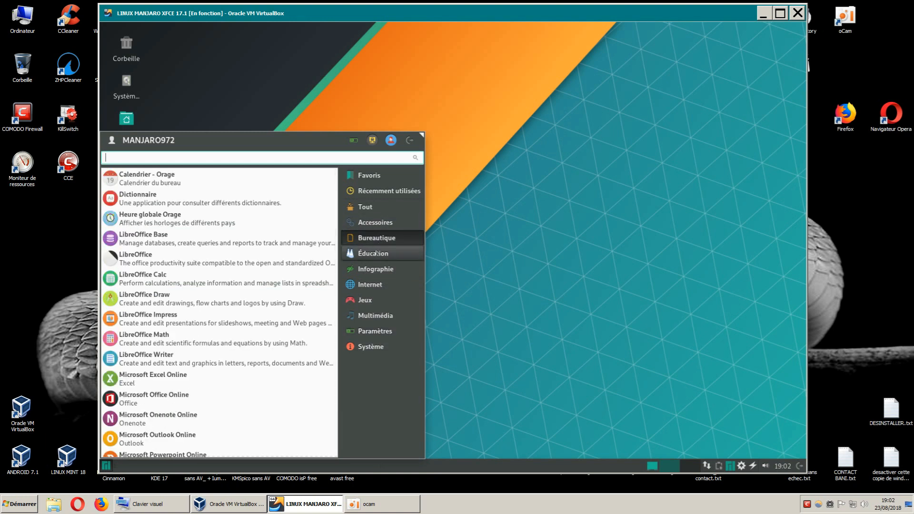
click(379, 254)
click(376, 269)
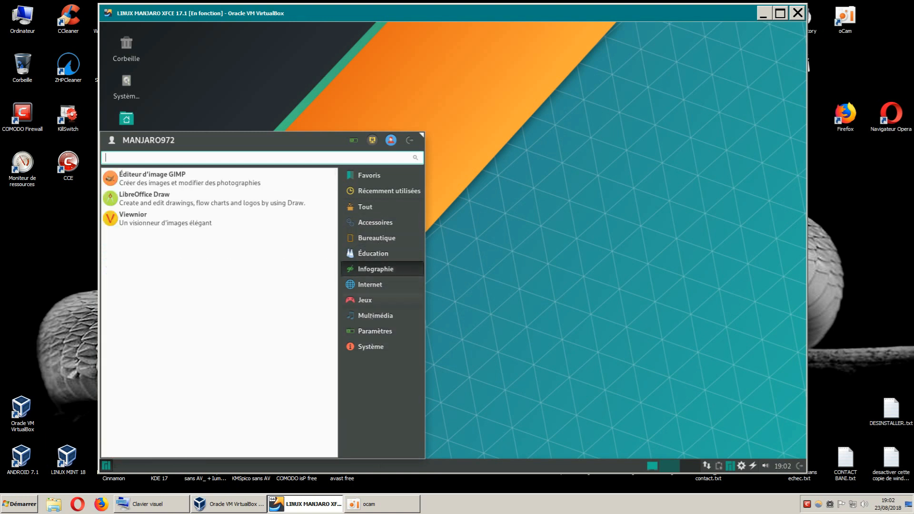
Open the Affichage settings from the Paramètres category and examine the available screen resolutions.
click(371, 330)
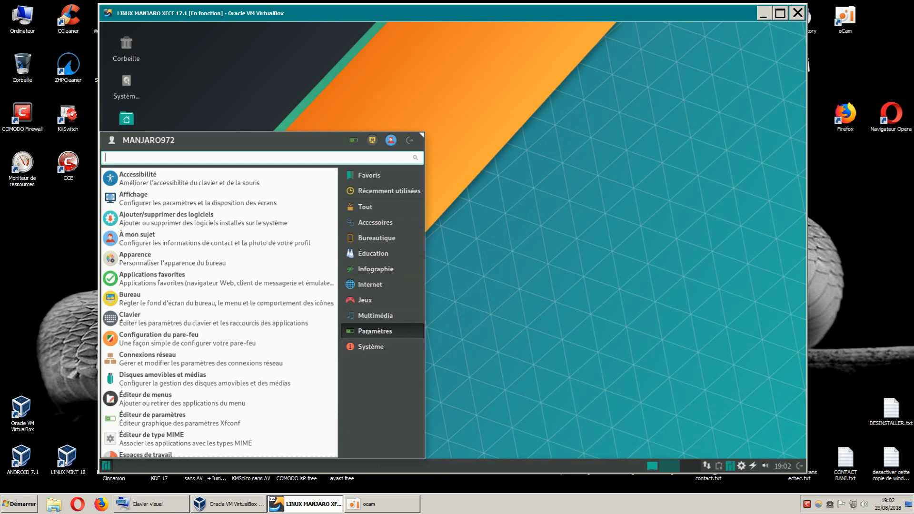
scroll(293, 286, down, 5)
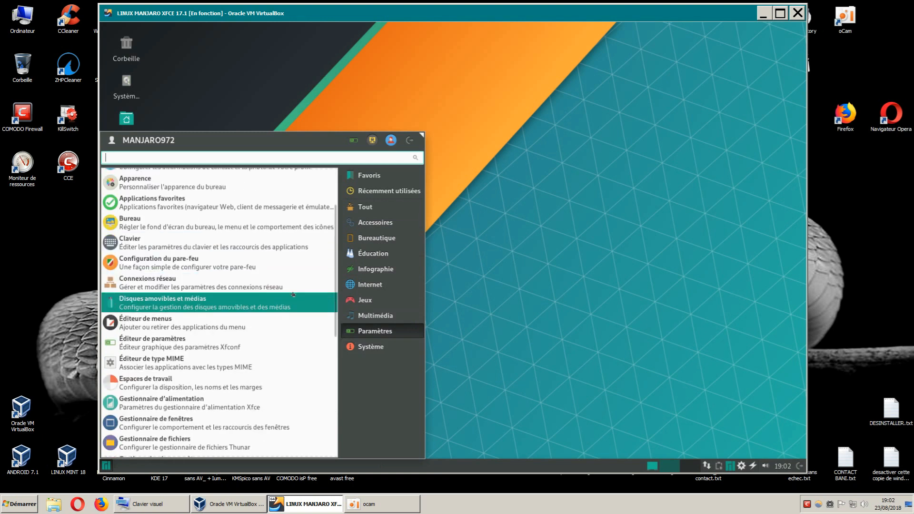
scroll(292, 295, up, 5)
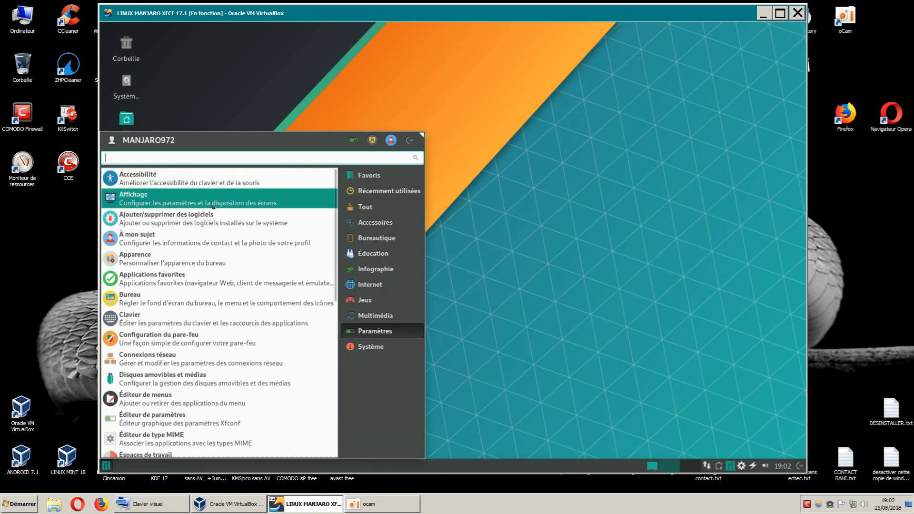
click(161, 199)
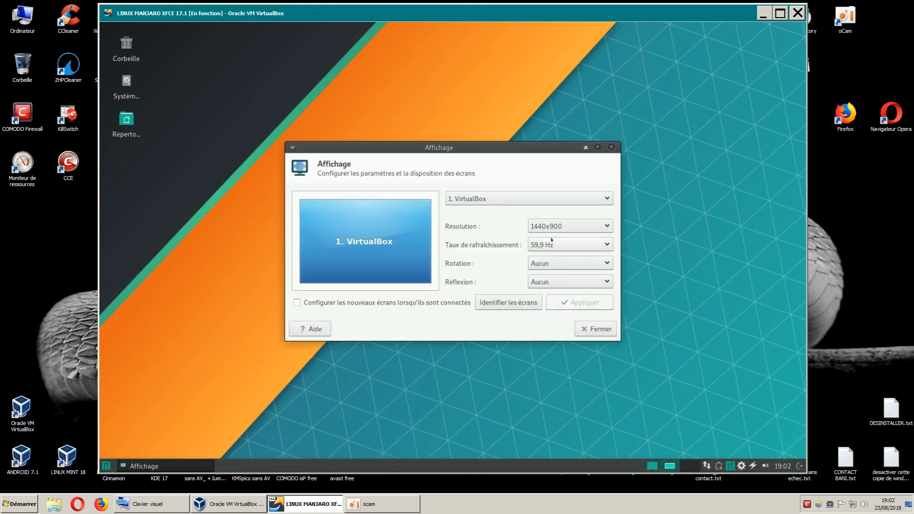
click(541, 228)
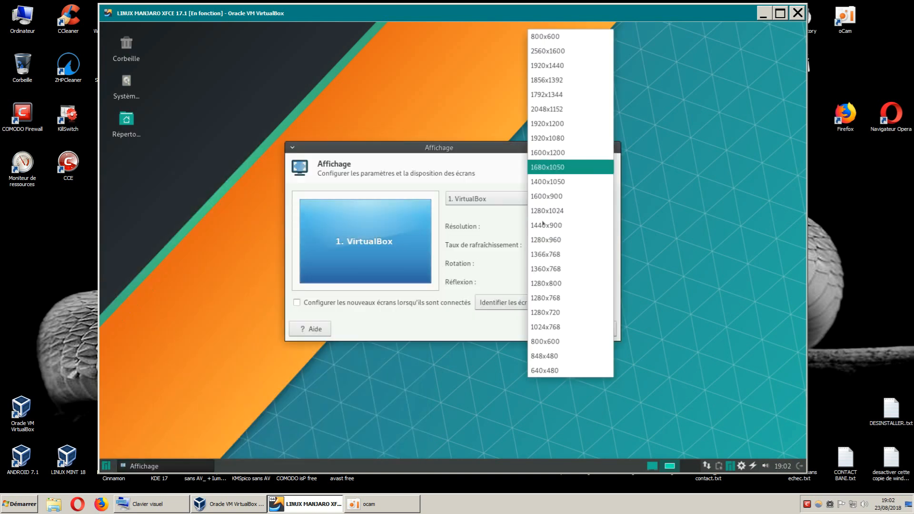
click(624, 163)
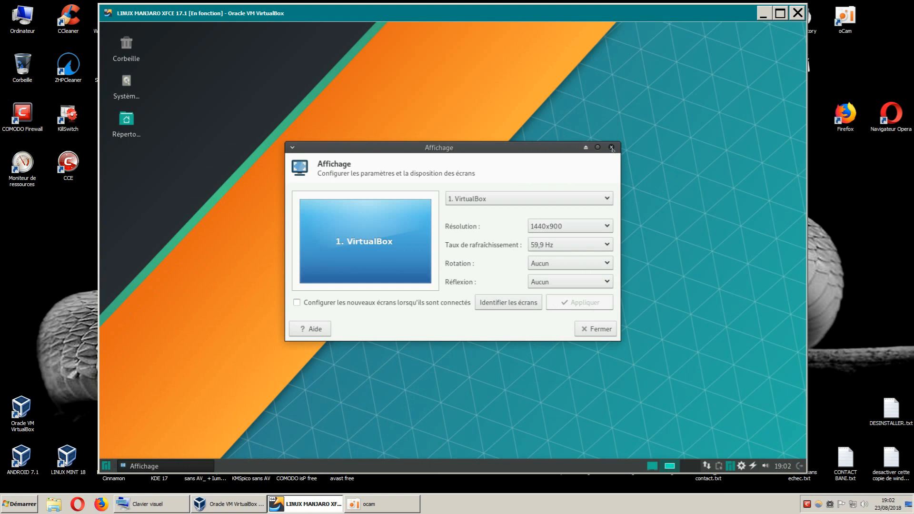
Close the Affichage settings, and look through the applications menu's Multimédia and Système categories, including the options available for Xfburn.
click(612, 148)
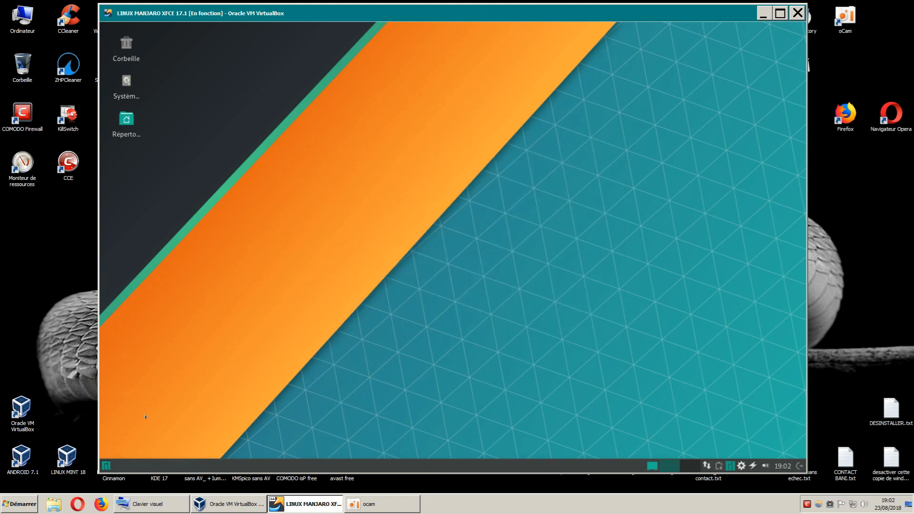
click(106, 466)
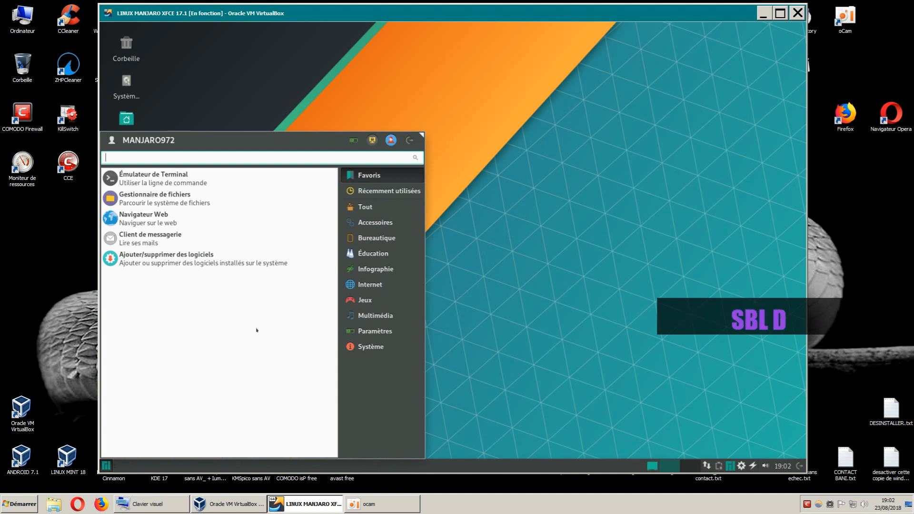
click(367, 332)
click(367, 316)
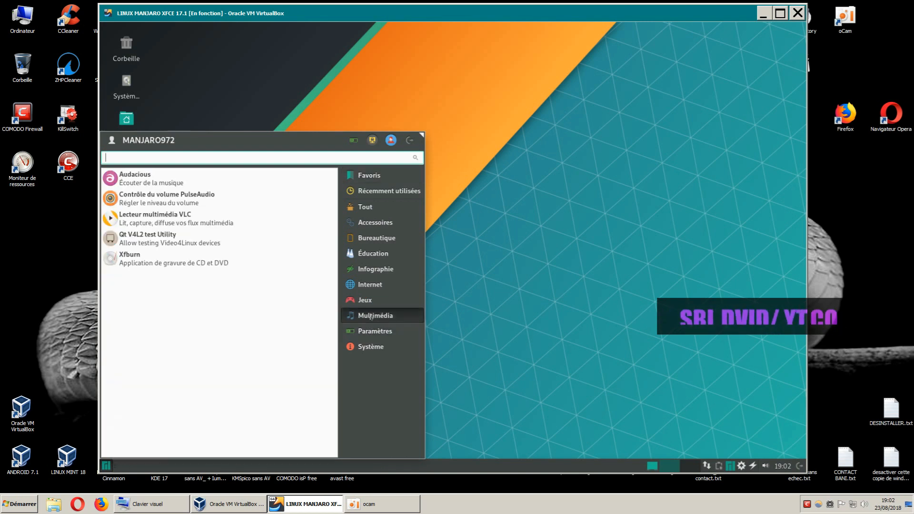
right_click(135, 260)
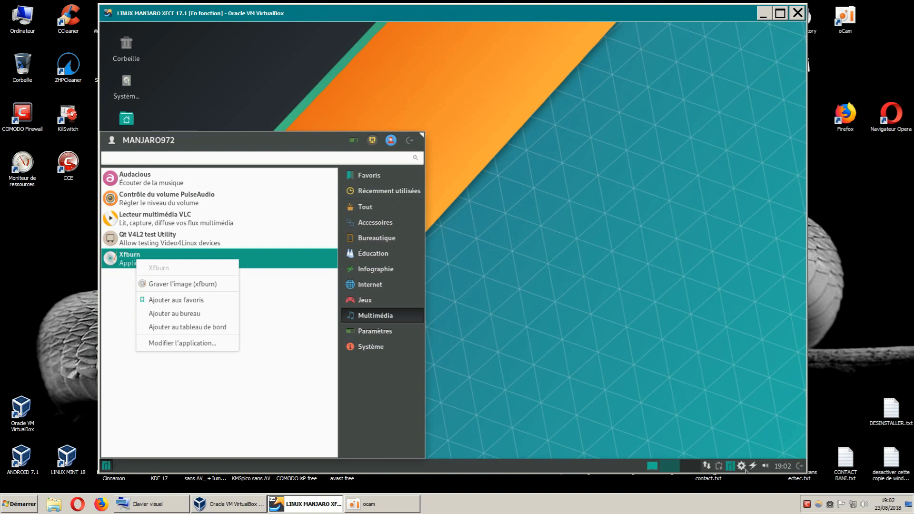
click(230, 384)
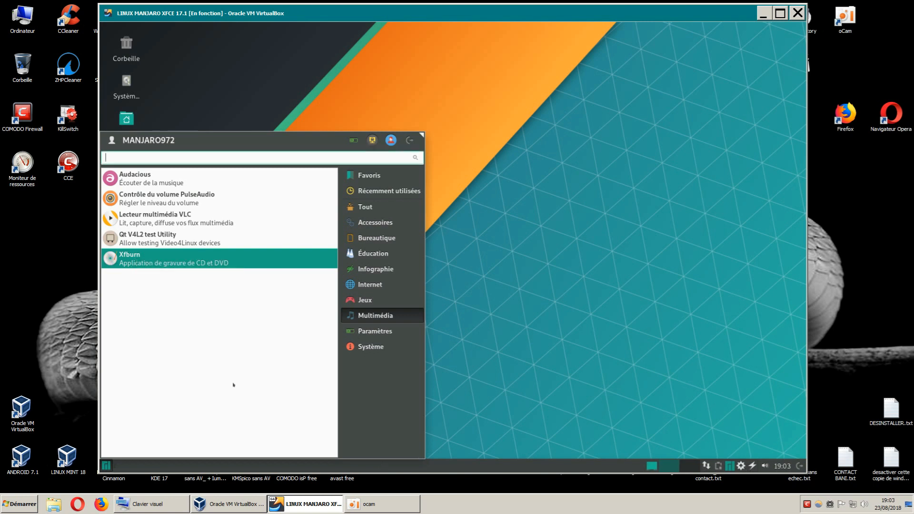
right_click(157, 263)
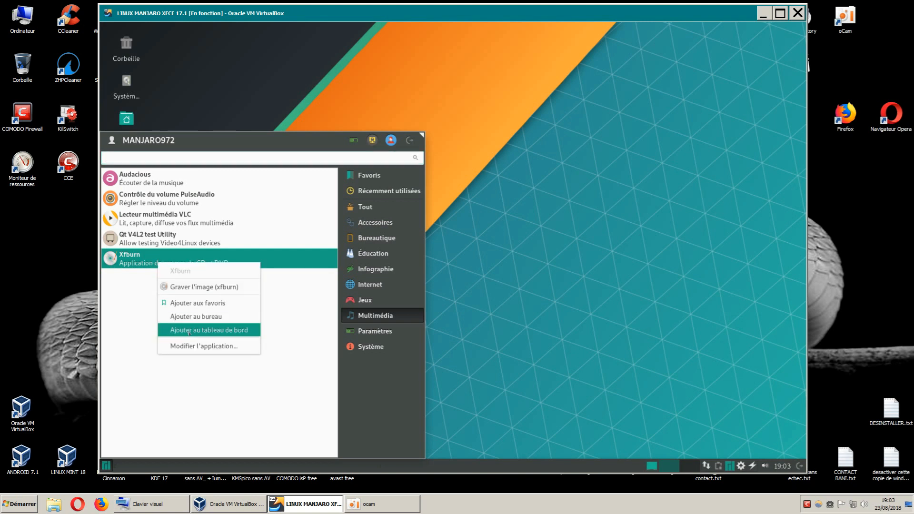
click(124, 336)
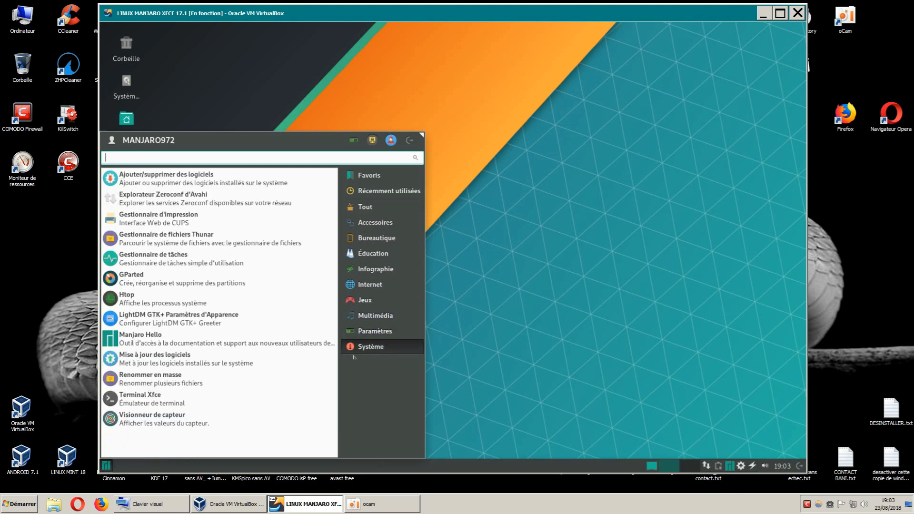
click(529, 209)
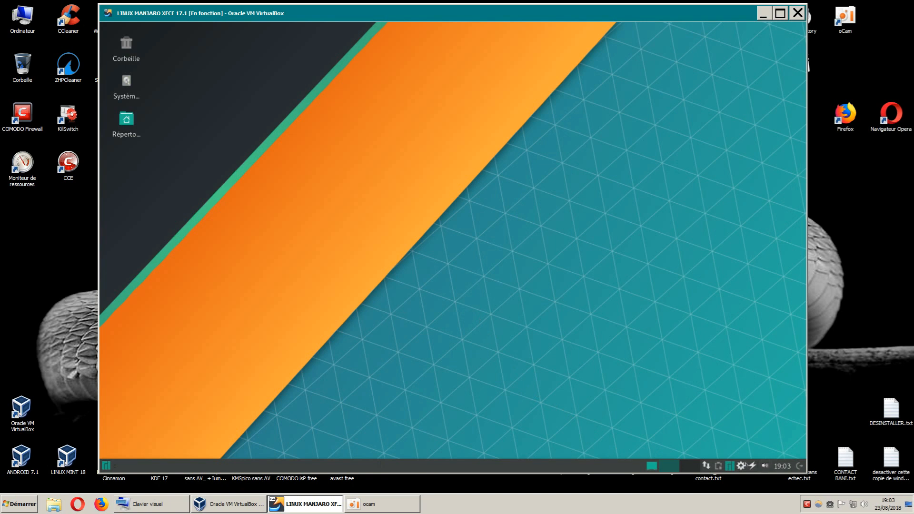
Check the package manager for available updates and return to its main package list.
mouse_move(741, 464)
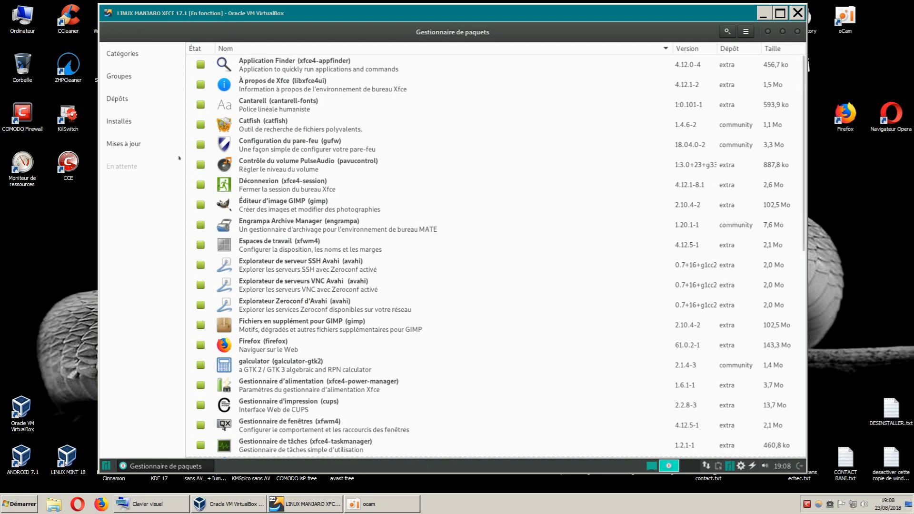
click(125, 143)
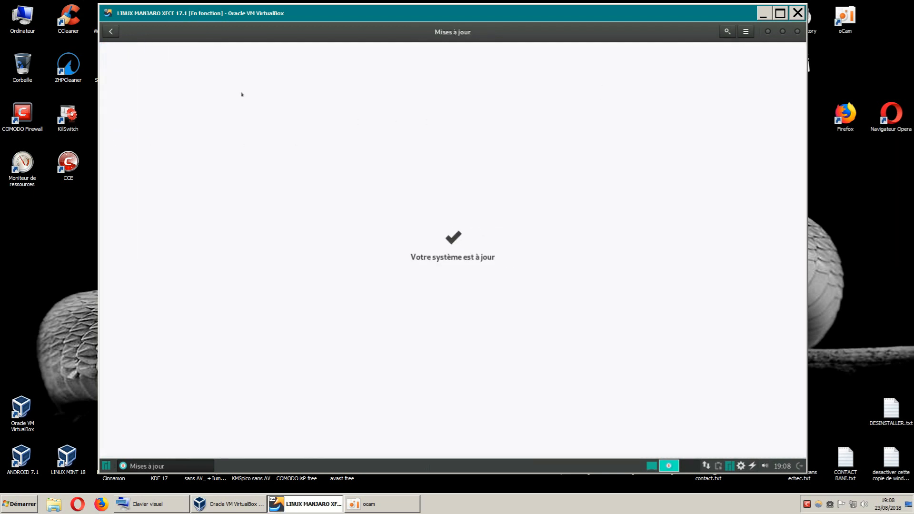
click(111, 32)
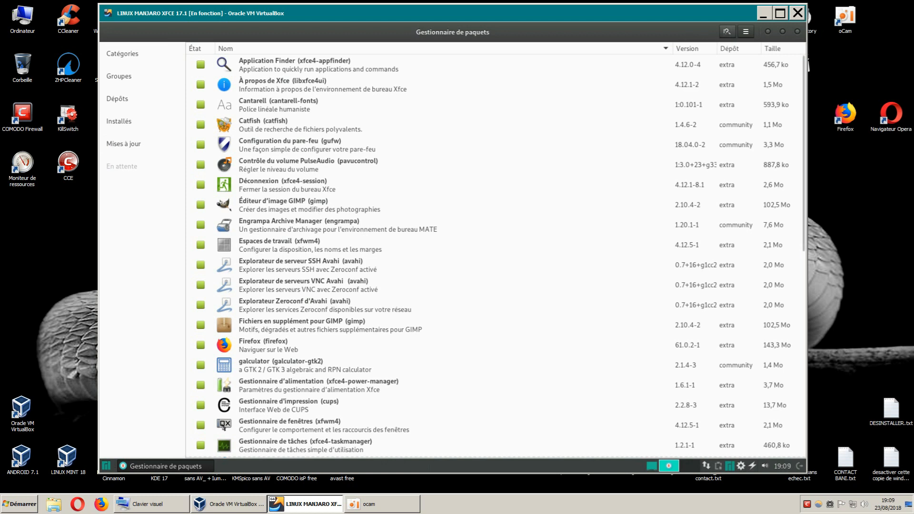
Search the packages for bleachbit, install BleachBit, and select its entry in the main package list.
click(727, 31)
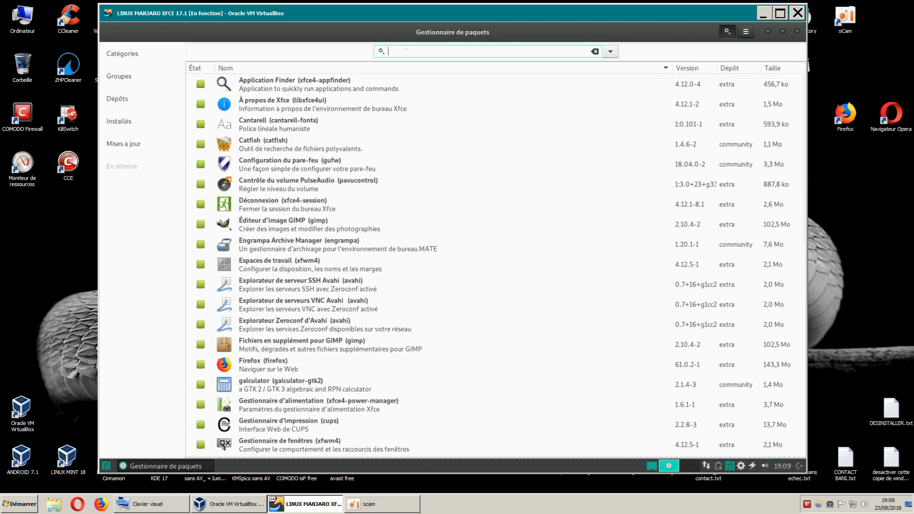
click(726, 31)
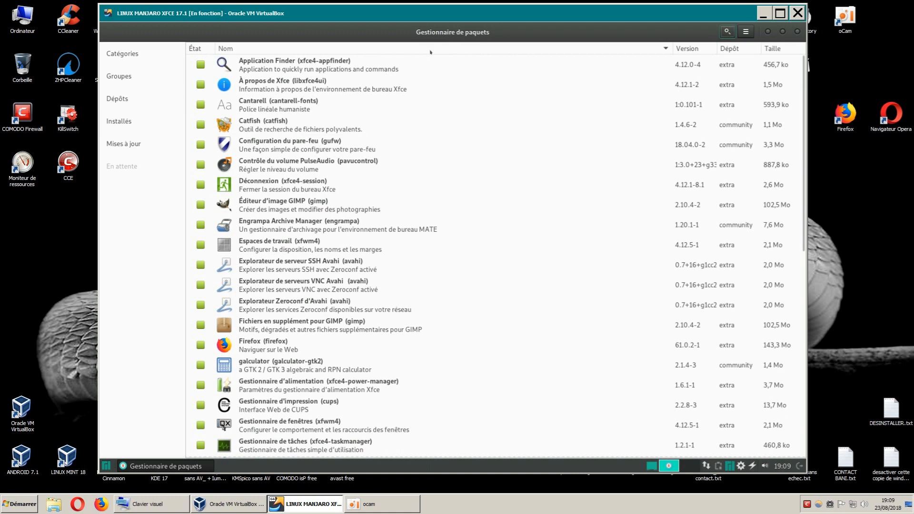
click(727, 31)
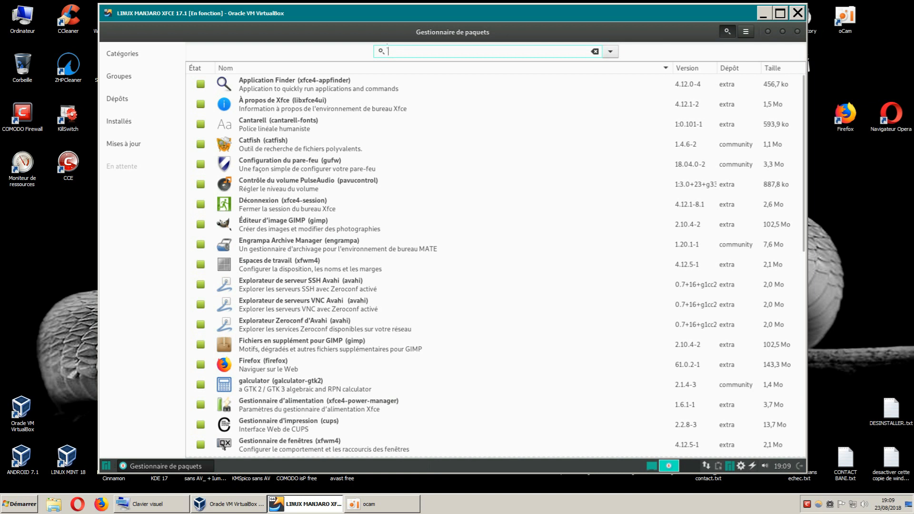
text(bl)
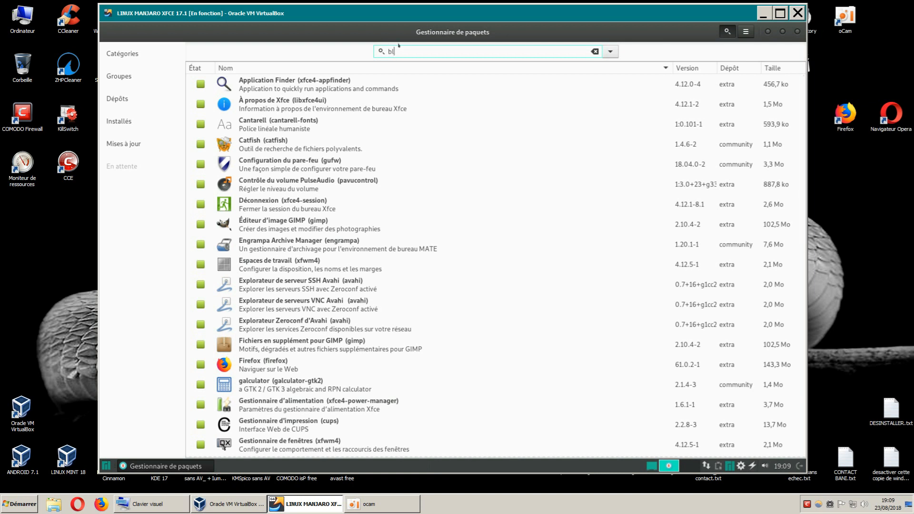
text(eachbit)
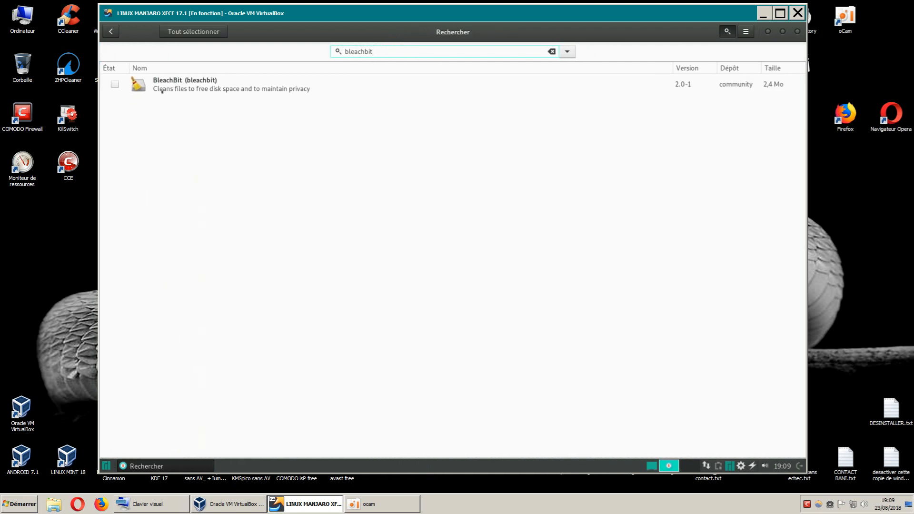
click(115, 84)
click(726, 449)
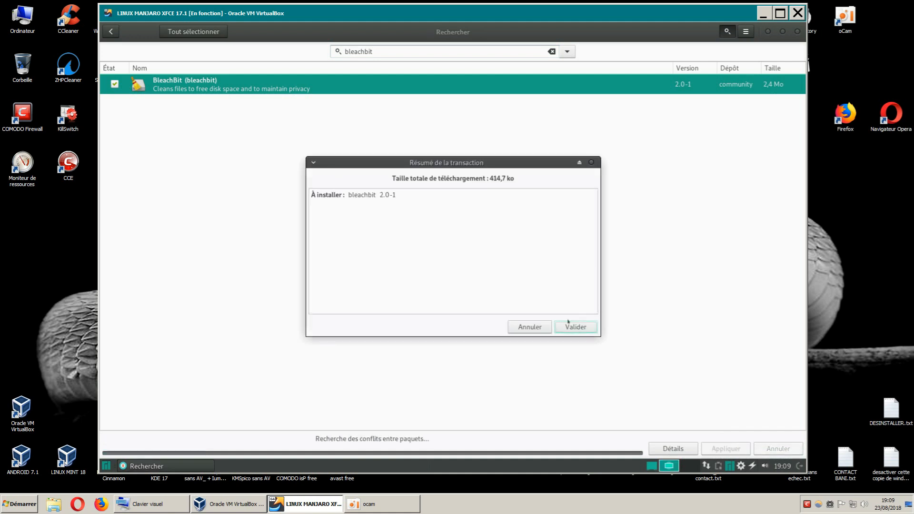
click(576, 326)
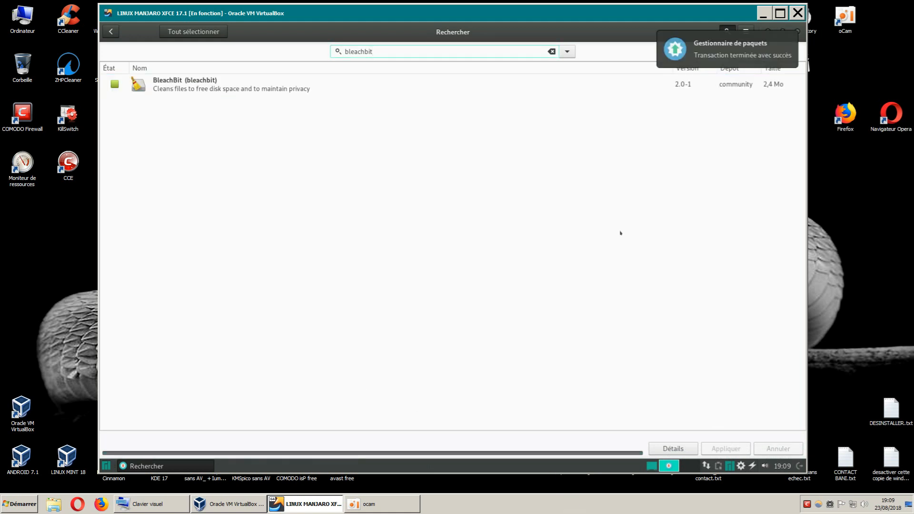
click(111, 32)
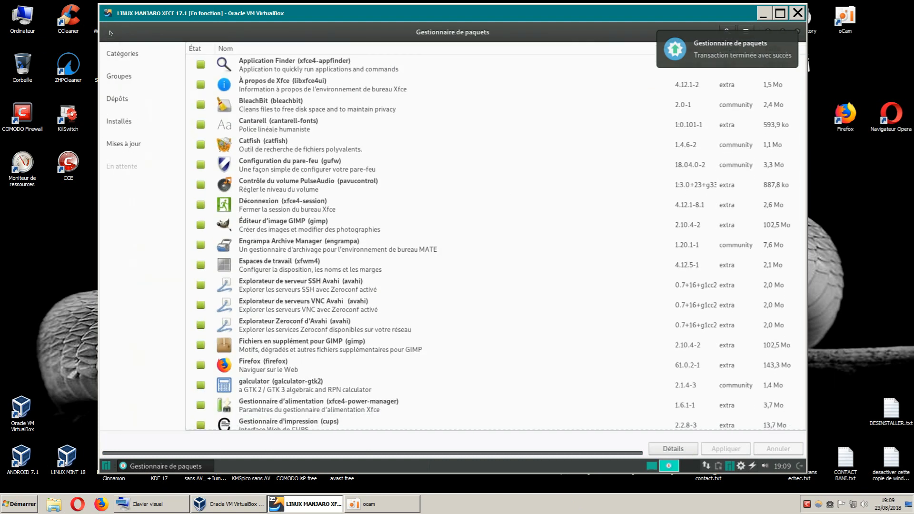
click(261, 105)
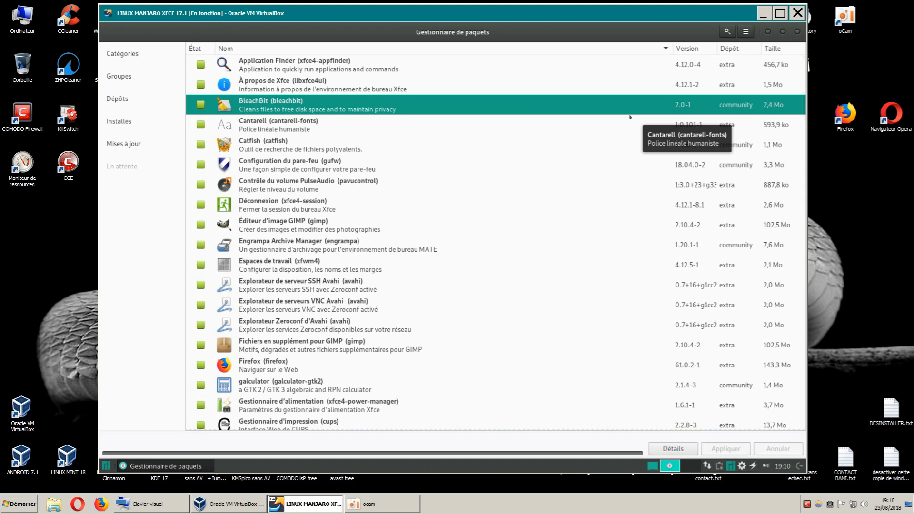
Search the packages for mixxx, install Mixxx DJ Software, and close the package manager.
click(726, 32)
text(mixxx)
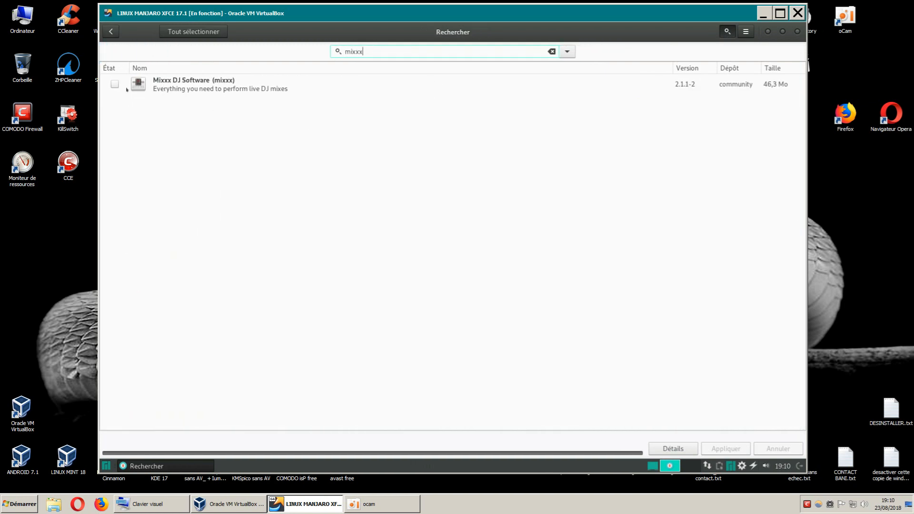
click(115, 84)
right_click(202, 88)
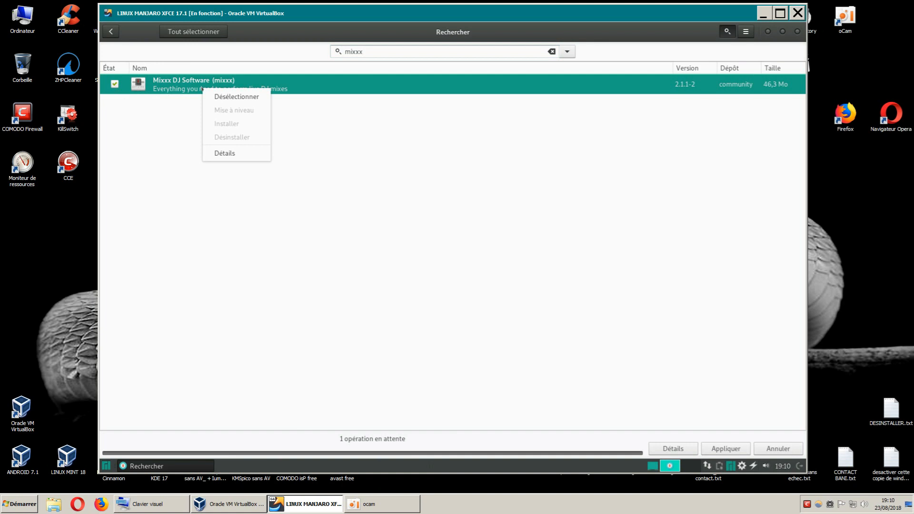
click(722, 450)
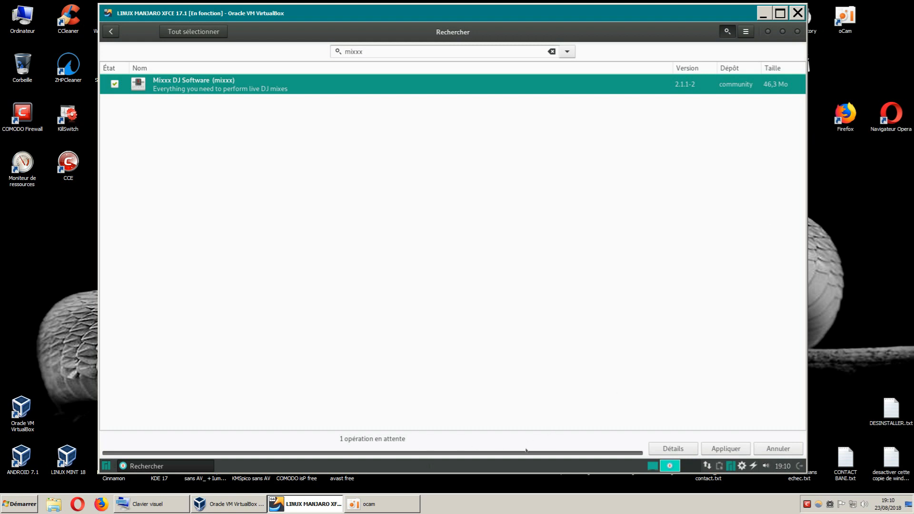
click(390, 505)
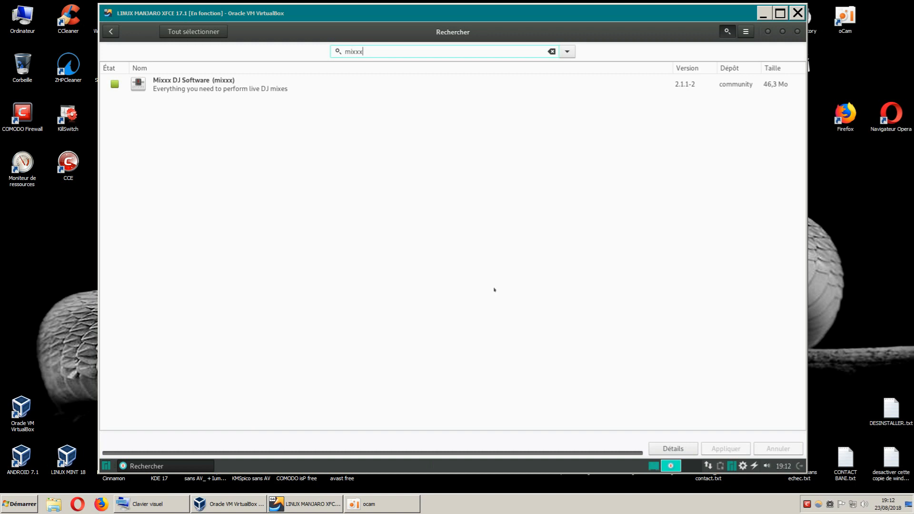
click(797, 32)
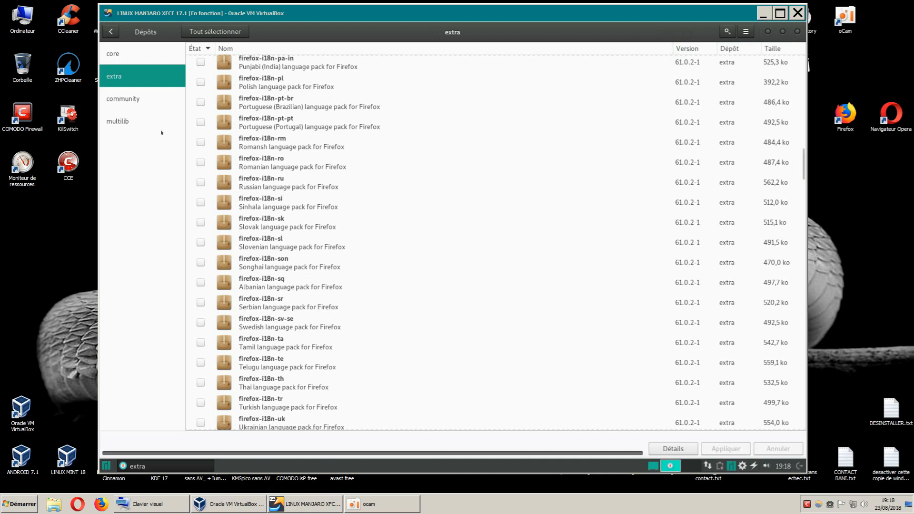
View the packages of the core repository and close the package manager window.
click(122, 54)
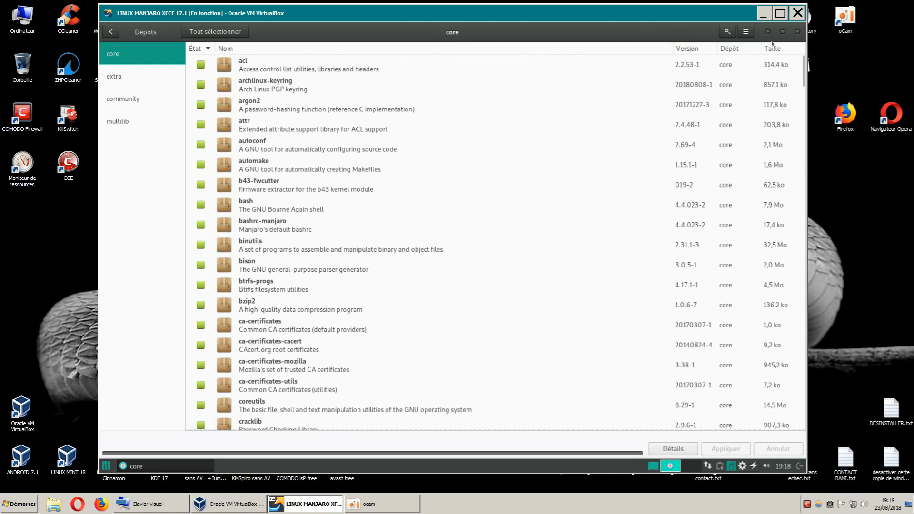
click(797, 32)
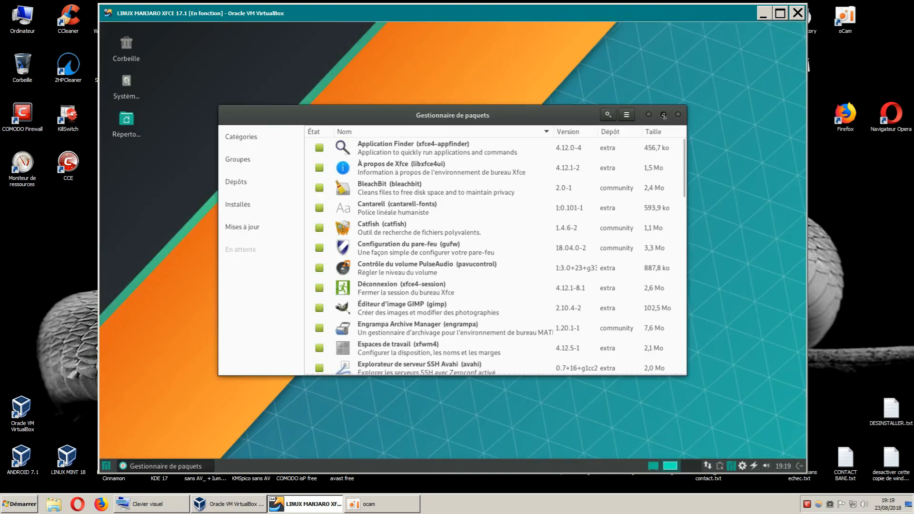
Maximize the package manager window and browse the package categories from Accessoires through Outils système.
click(665, 117)
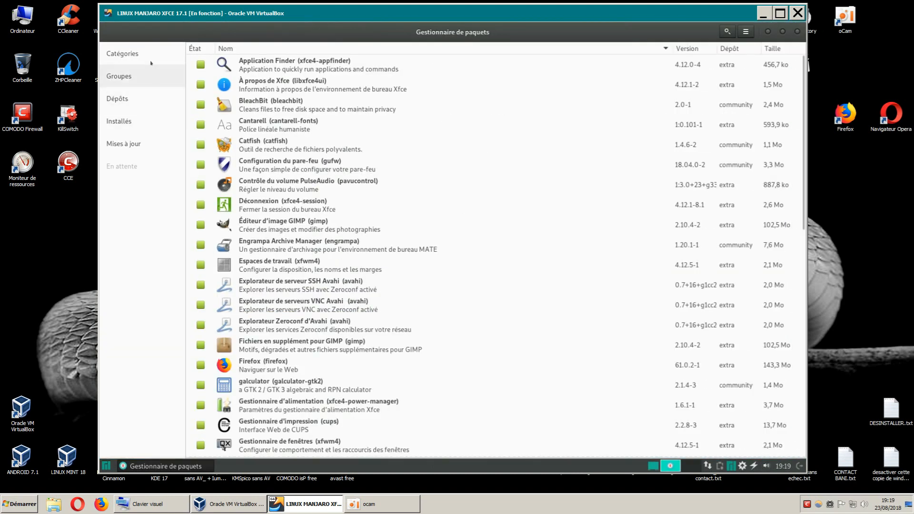
click(121, 53)
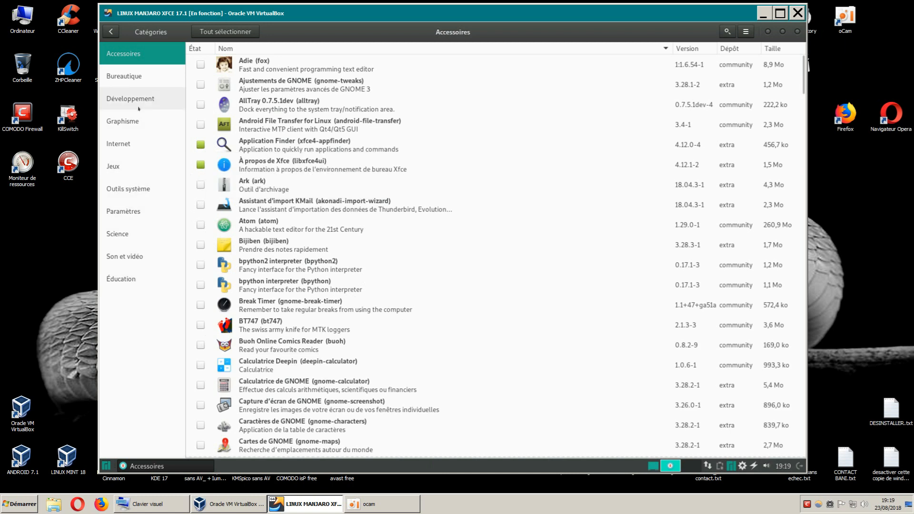
click(124, 80)
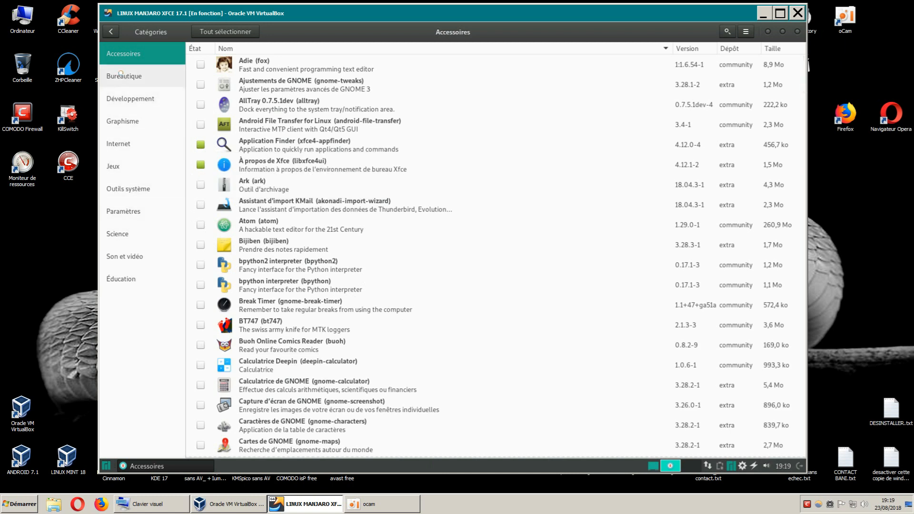
click(138, 98)
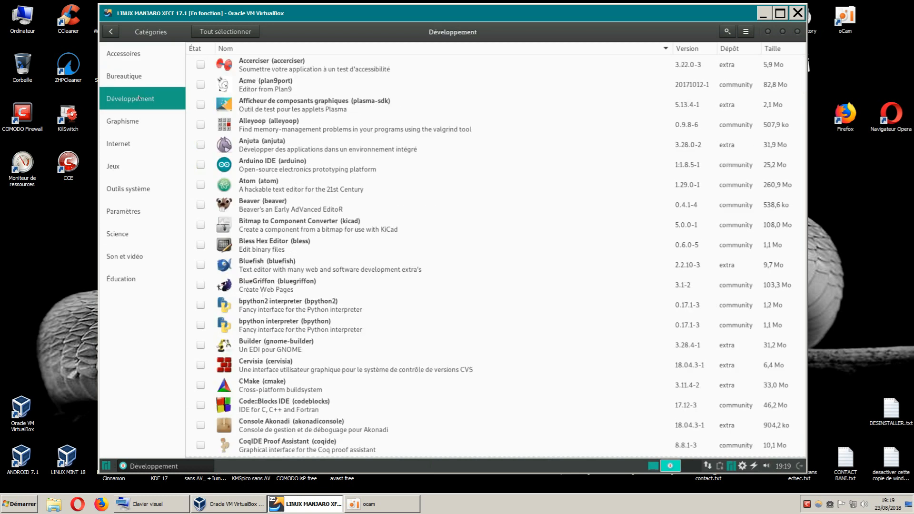
click(126, 121)
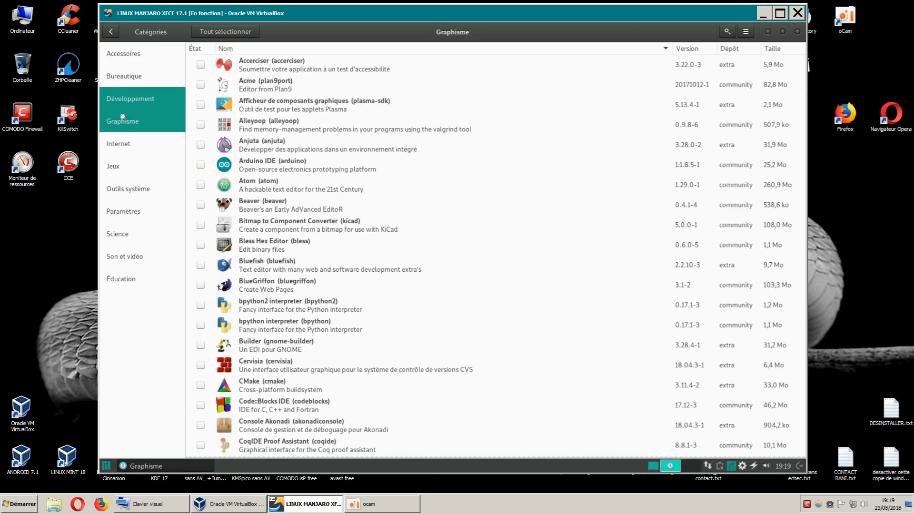
click(120, 141)
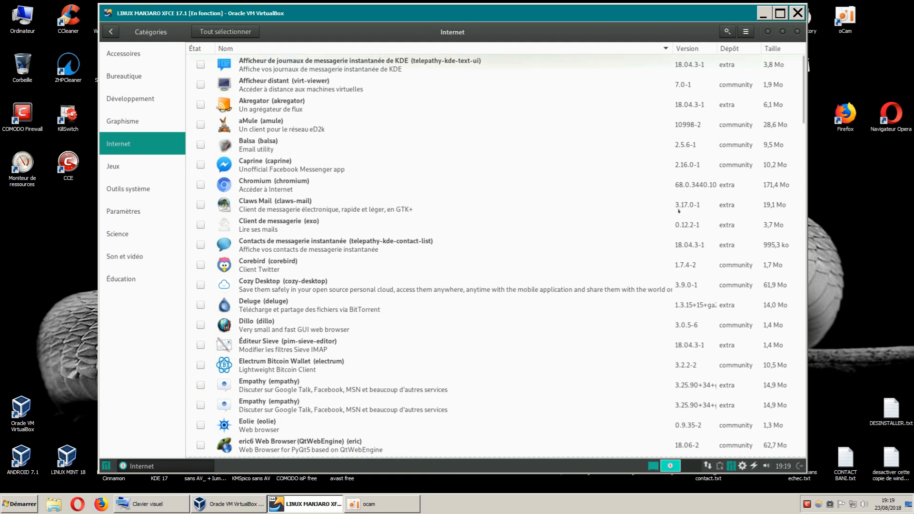
click(115, 164)
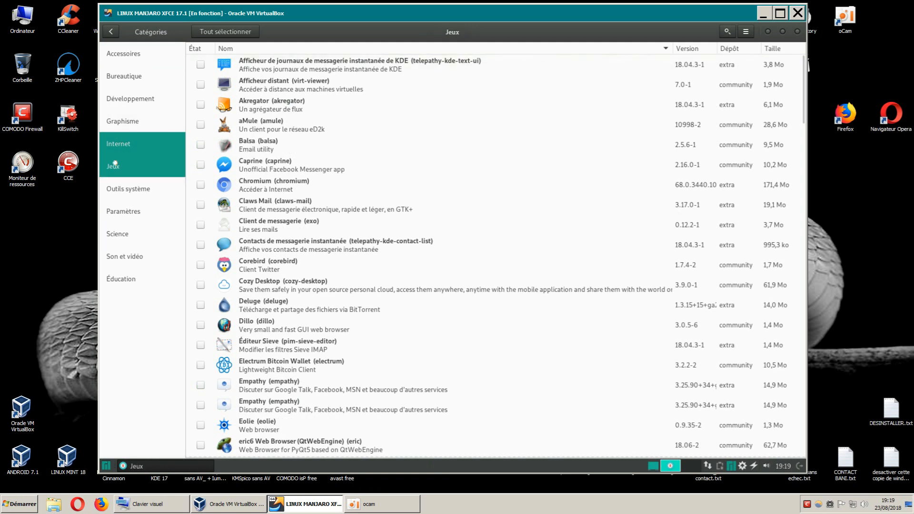
click(128, 189)
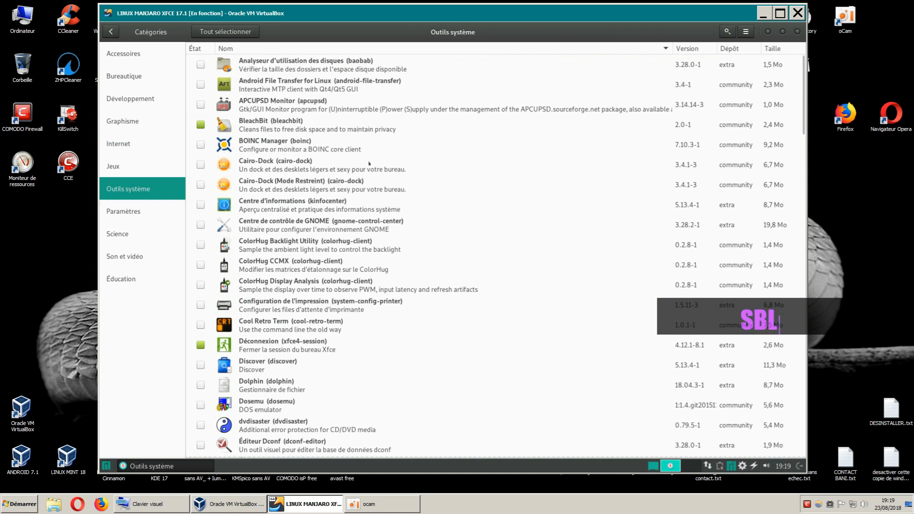
Sort the Outils système packages by state, with the installed ones first.
click(197, 49)
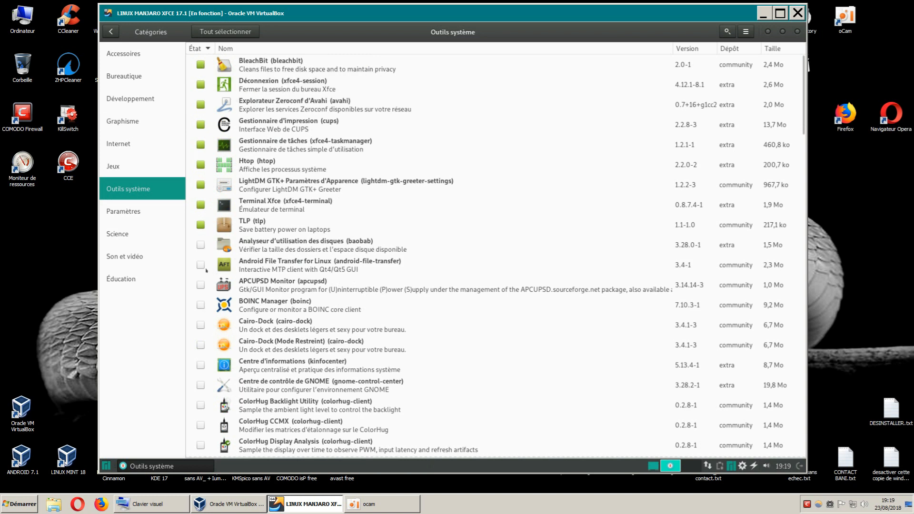
click(203, 49)
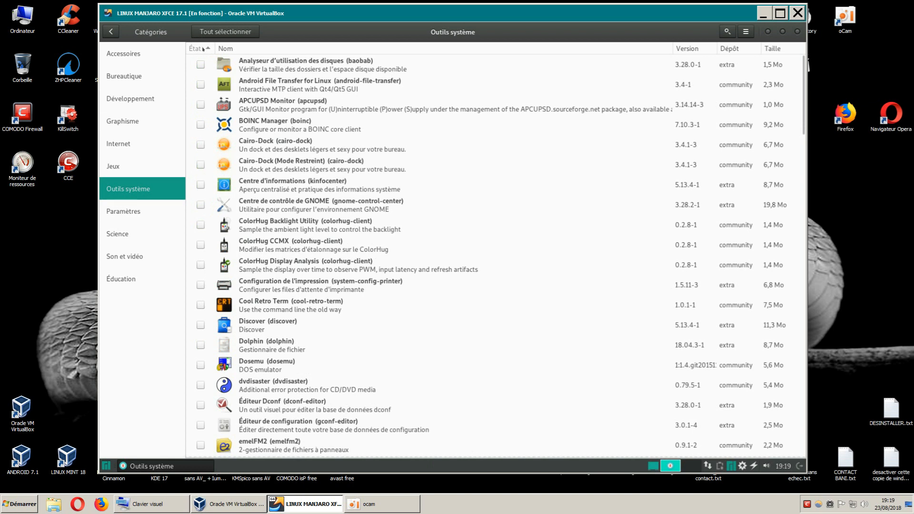
click(203, 49)
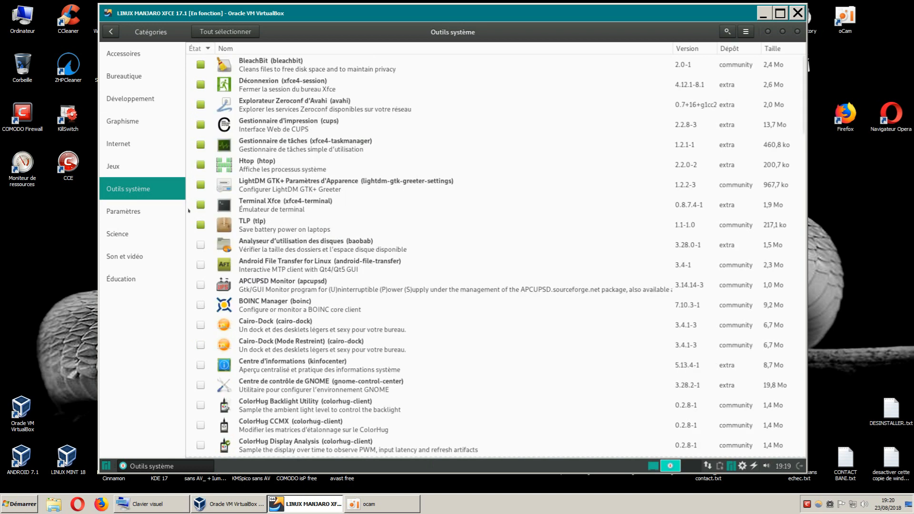
View the Paramètres and Science package categories, and return to the main package list.
click(131, 212)
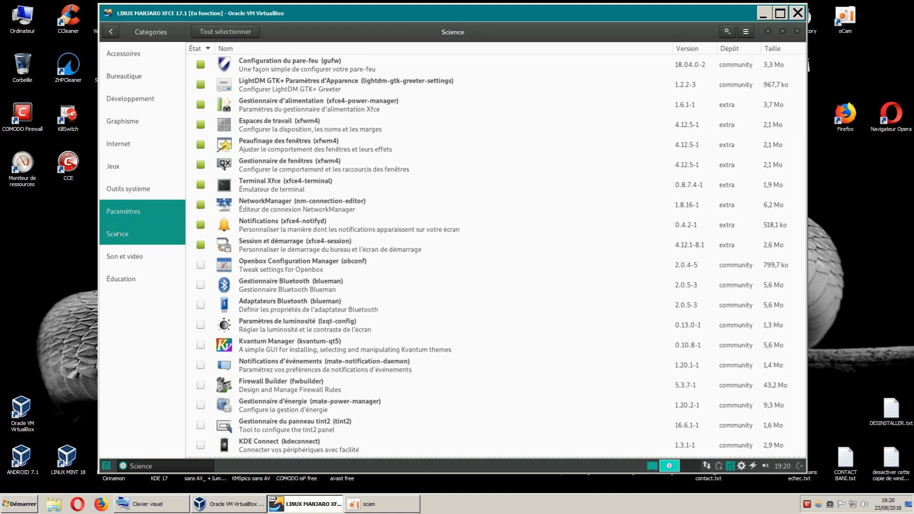
click(135, 233)
click(112, 33)
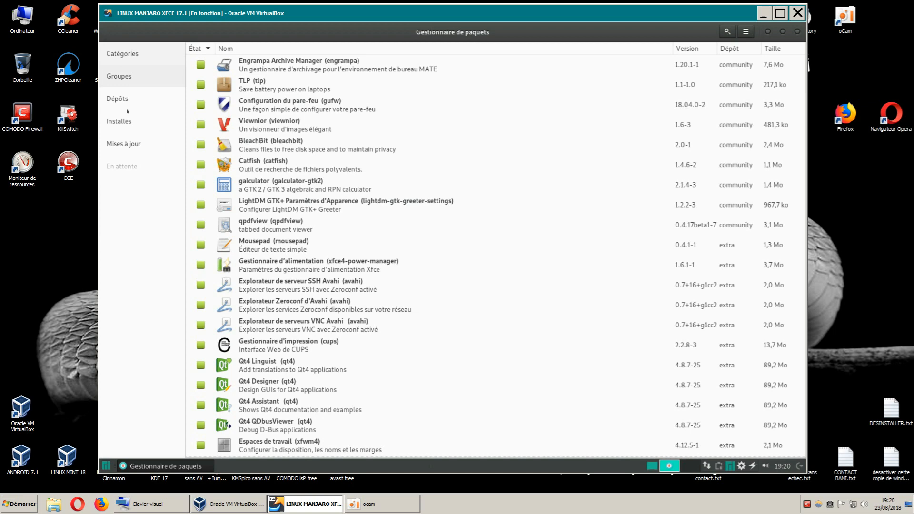